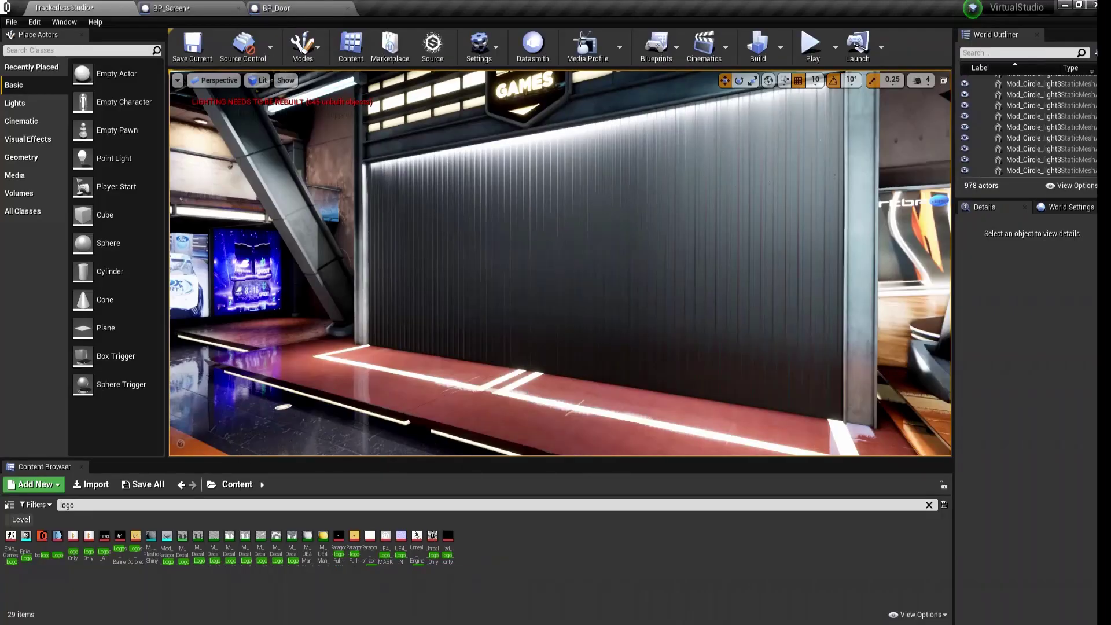
- Open BP_Screen and preview its screen mesh in the Viewport
{"action": "left_click", "coordinate": [192, 7]}
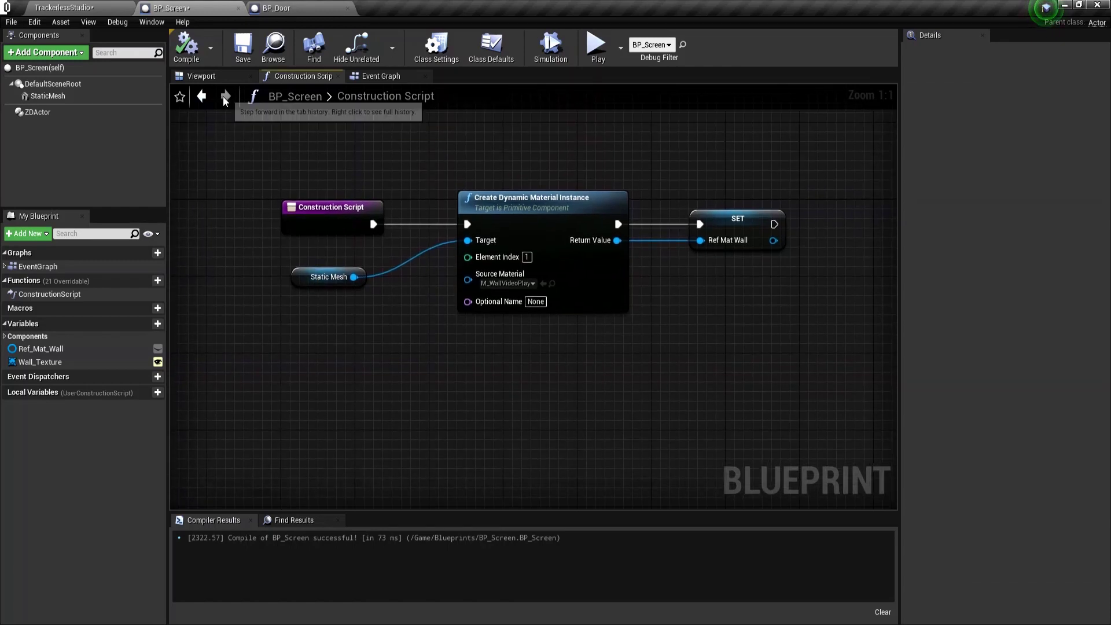
{"action": "left_click", "coordinate": [229, 80]}
{"action": "left_click", "coordinate": [460, 296]}
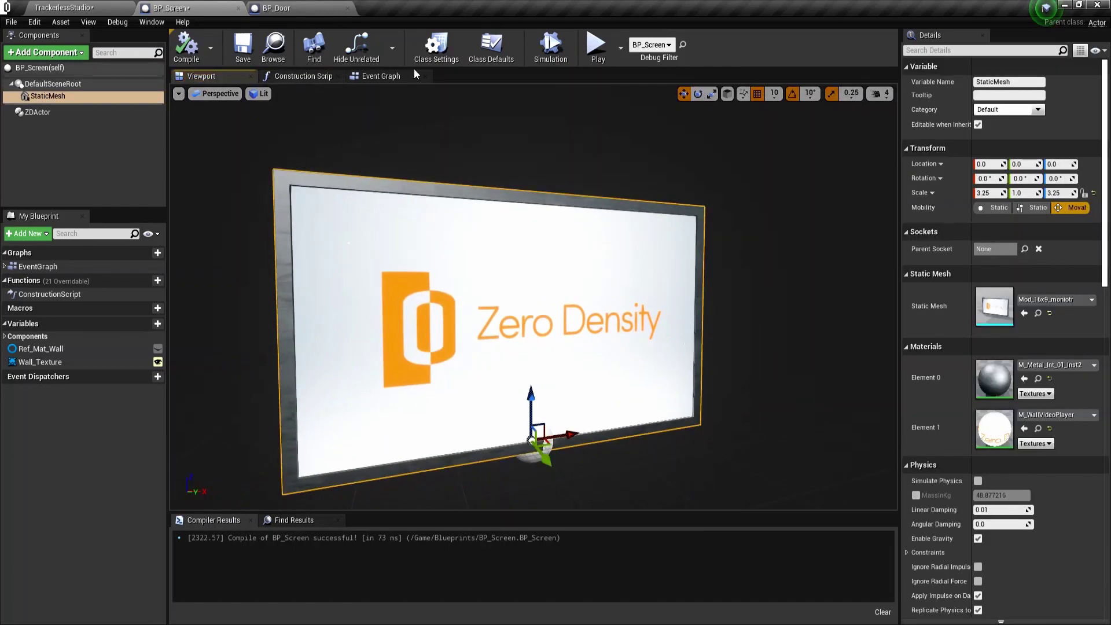
- Inspect BP_Screen's OnChanged_Wall_Texture event and Wall Texture nodes, then switch to BP_Door
{"action": "left_click", "coordinate": [396, 81]}
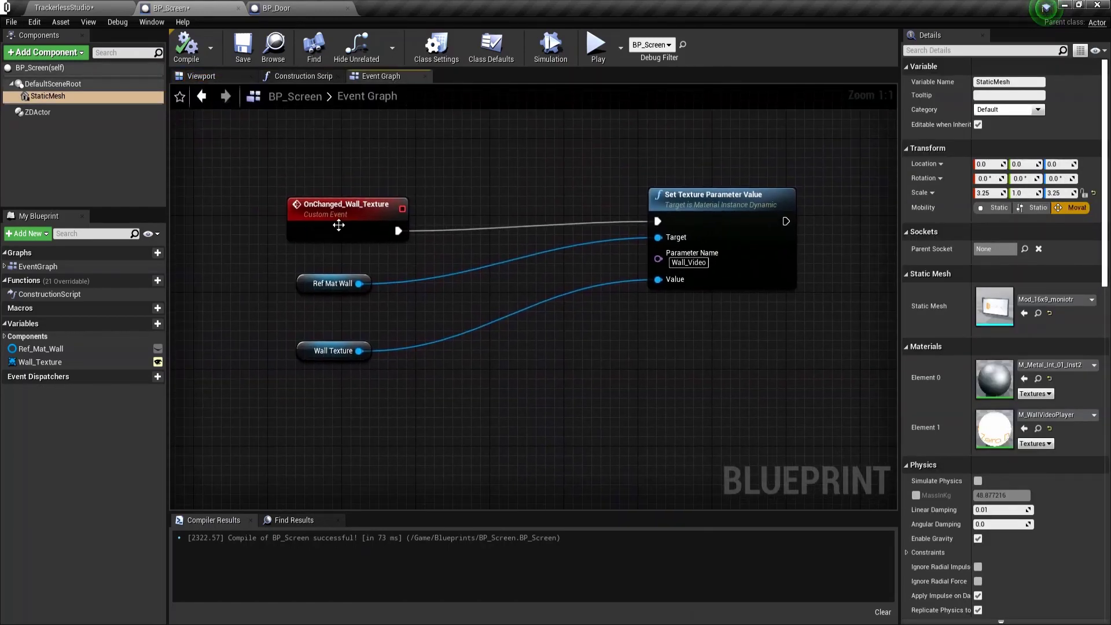
{"action": "left_click", "coordinate": [342, 228]}
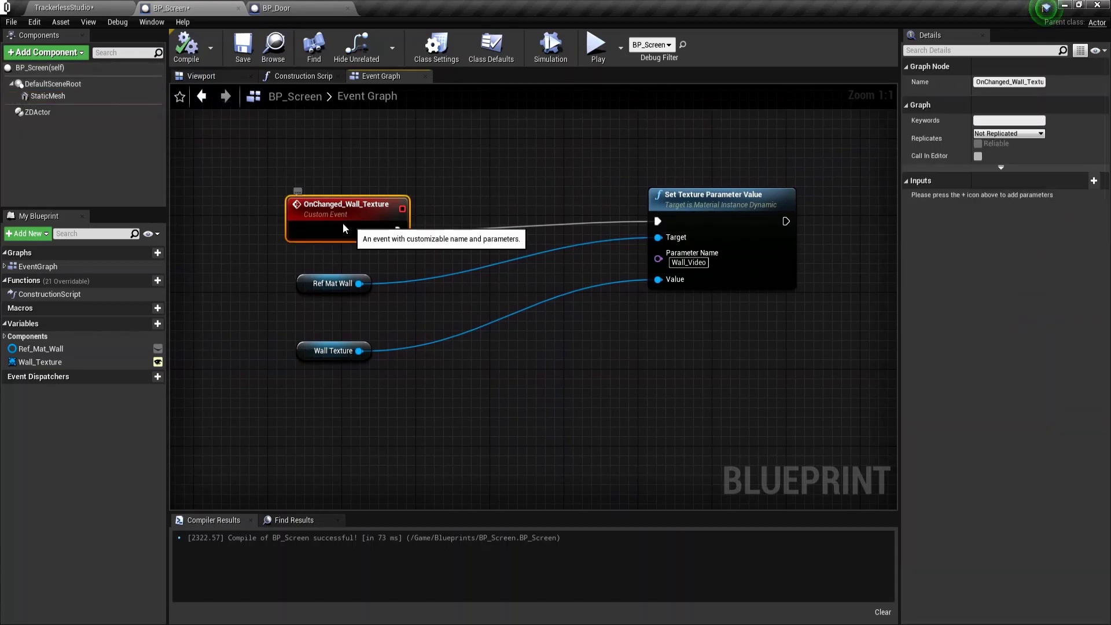
{"action": "left_click", "coordinate": [315, 354]}
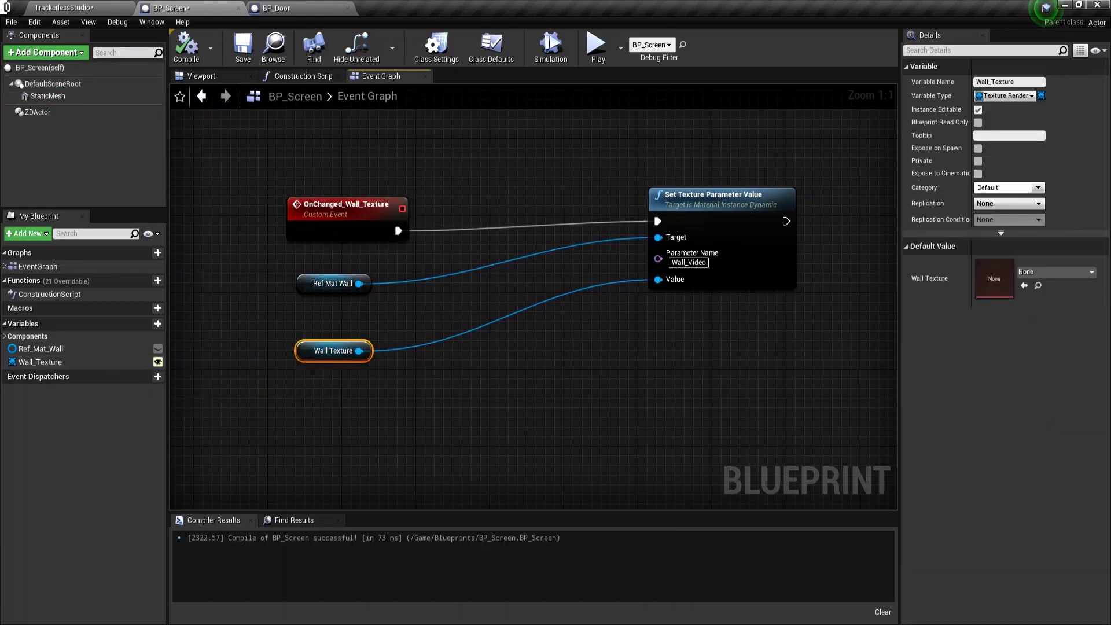
{"action": "left_click", "coordinate": [272, 8]}
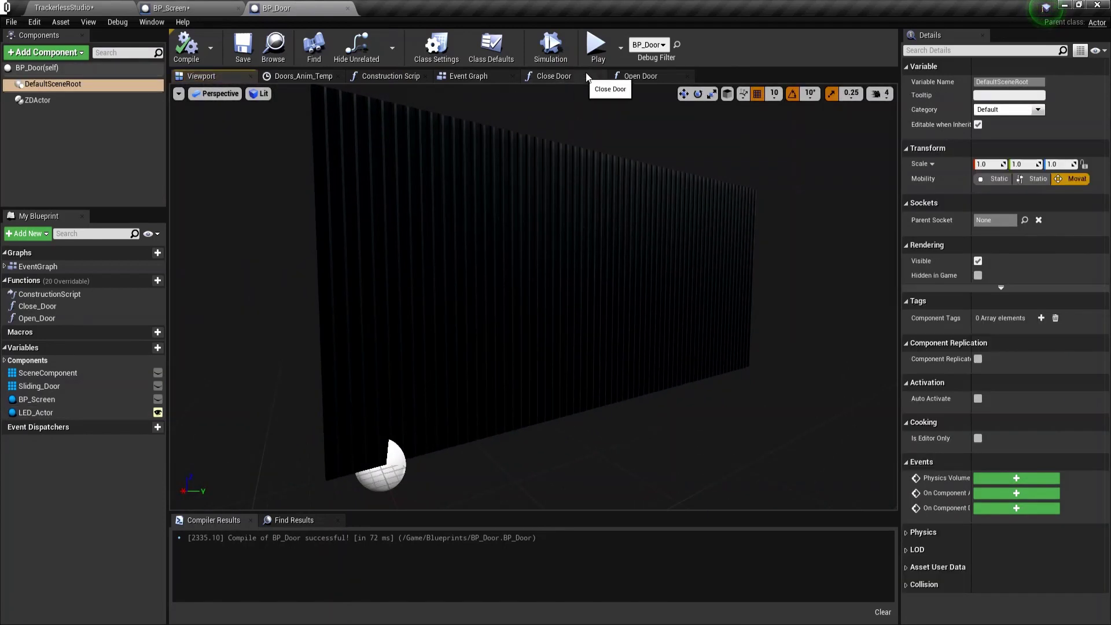
- Review BP_Door's Open Door and Close Door function graphs, then return to the TrackerlessStudio level
{"action": "left_click", "coordinate": [648, 76]}
{"action": "scroll", "coordinate": [449, 275], "scroll_direction": "up", "scroll_amount": 1}
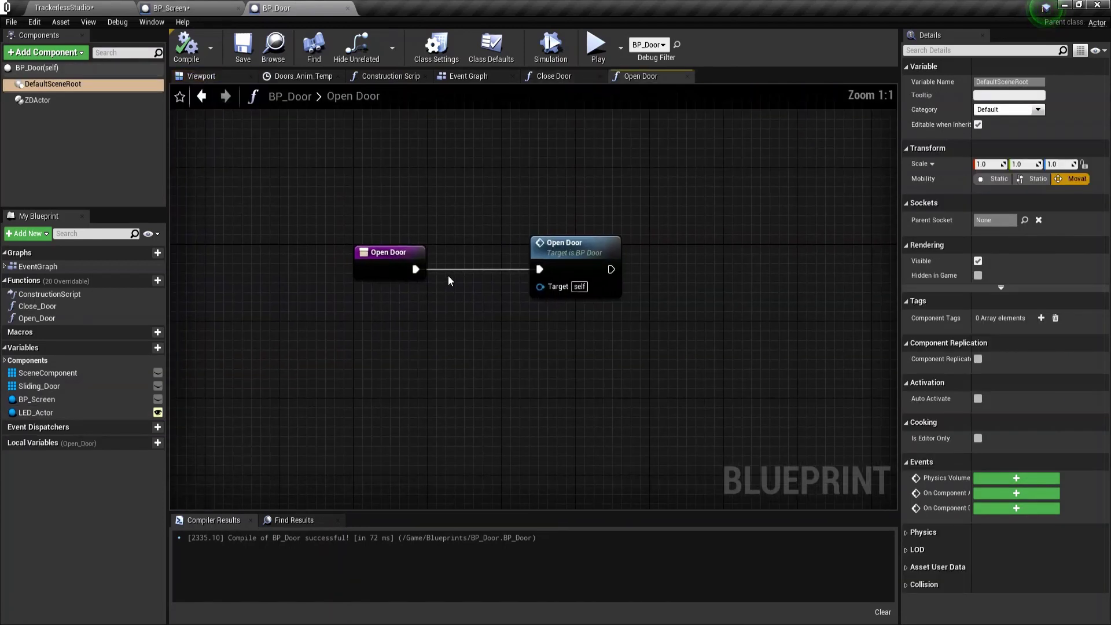
{"action": "left_click", "coordinate": [551, 77]}
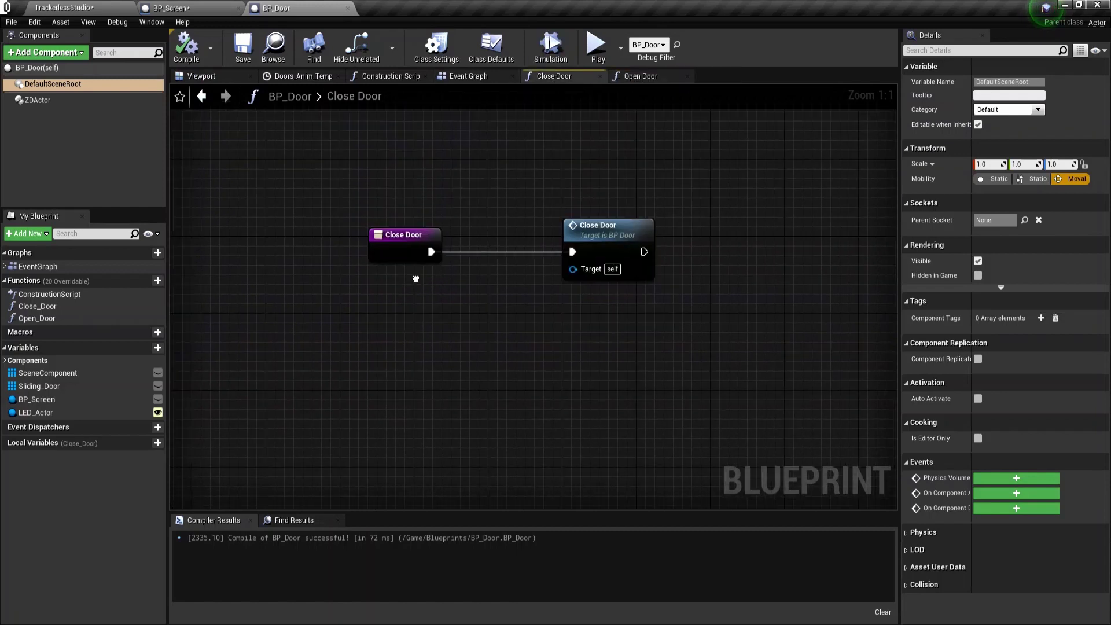
{"action": "right_click_drag", "start_coordinate": [429, 319], "coordinate": [435, 320]}
{"action": "left_click", "coordinate": [61, 8]}
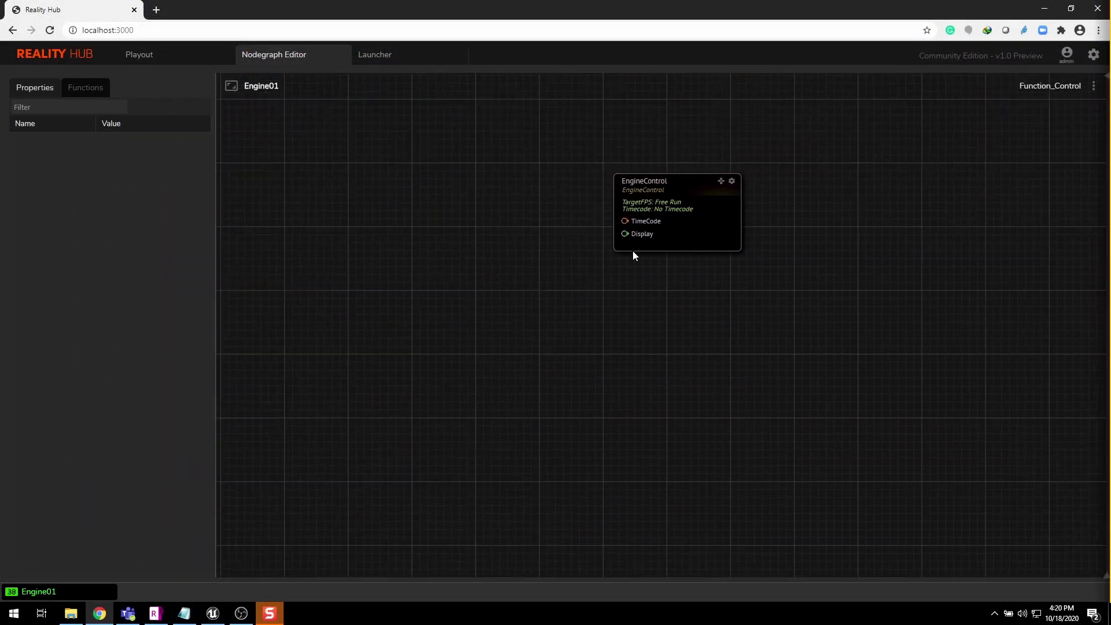
- Load the saved Function_Control node graph, replacing the current Engine01 graph
{"action": "left_click", "coordinate": [735, 237]}
{"action": "left_click", "coordinate": [1093, 86]}
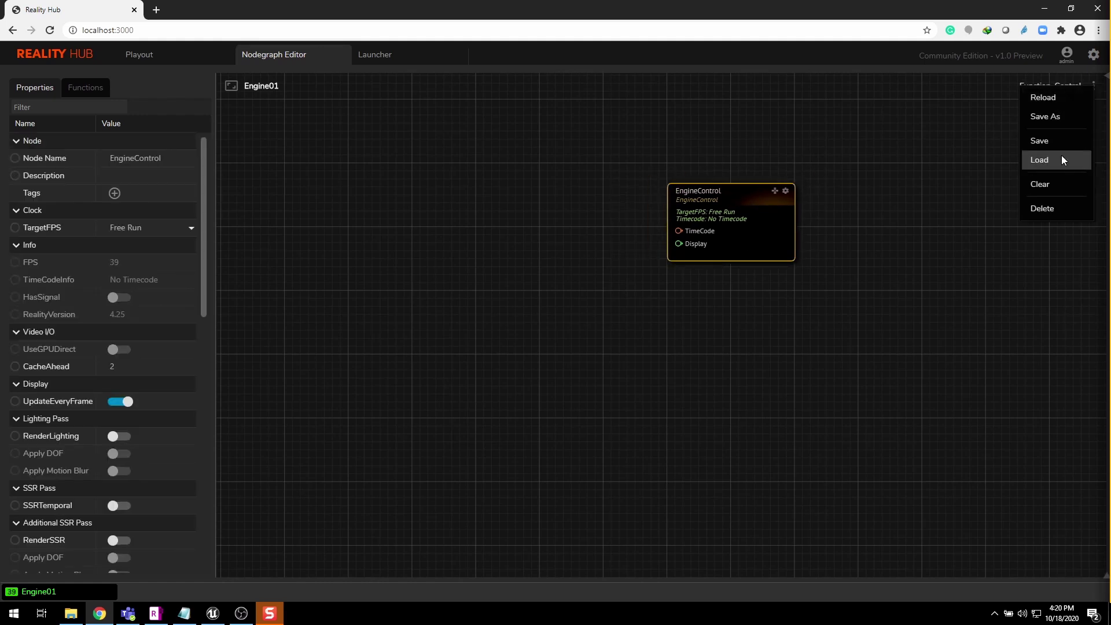
{"action": "left_click", "coordinate": [1062, 156]}
{"action": "left_click", "coordinate": [451, 262]}
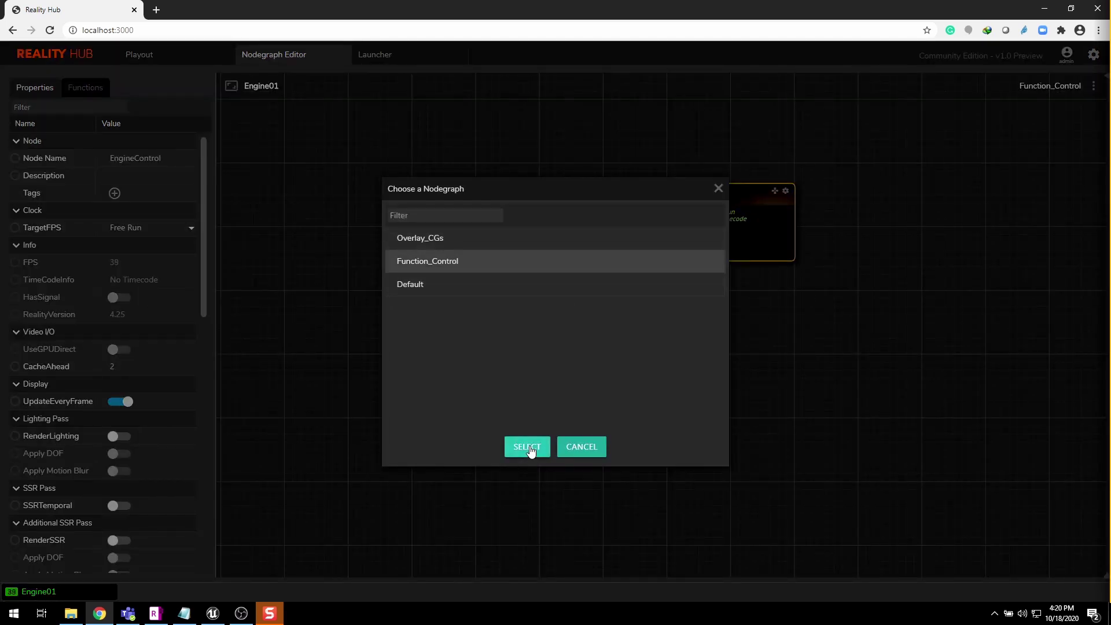
{"action": "left_click", "coordinate": [528, 448]}
{"action": "left_click", "coordinate": [528, 365]}
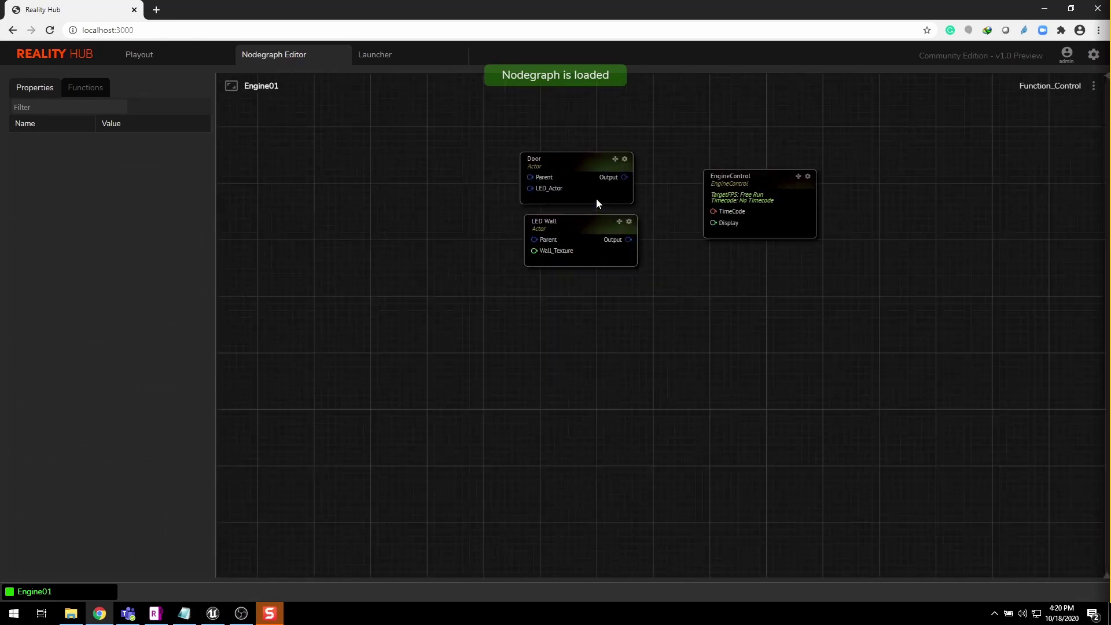
- Use the Door node's functions to slide the studio door open and then shut
{"action": "left_click", "coordinate": [772, 278]}
{"action": "left_click", "coordinate": [504, 294]}
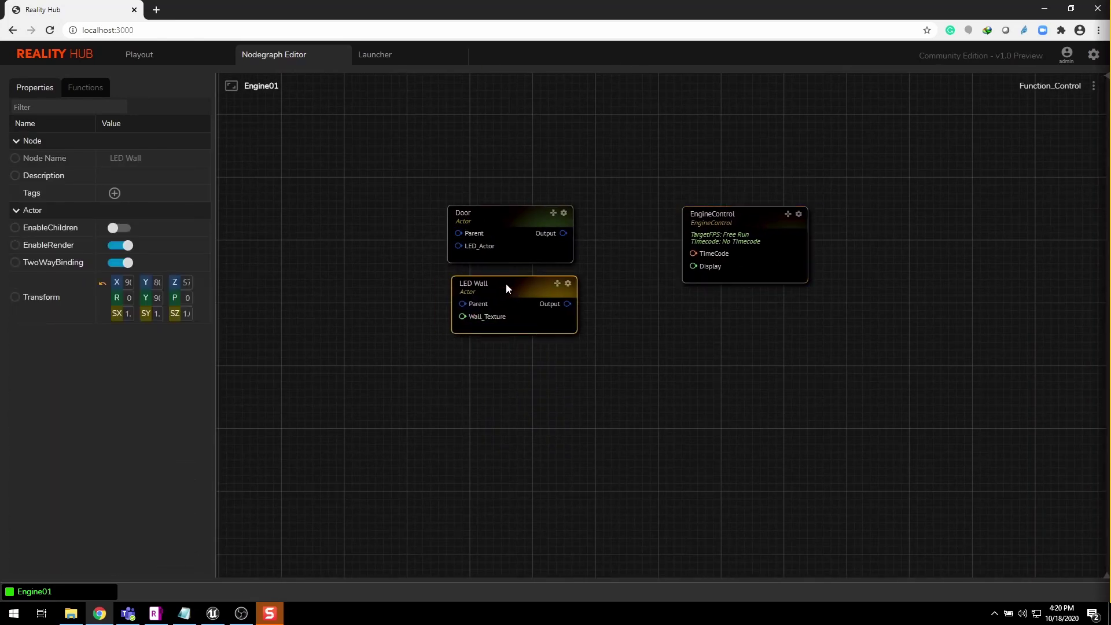
{"action": "left_click", "coordinate": [504, 215]}
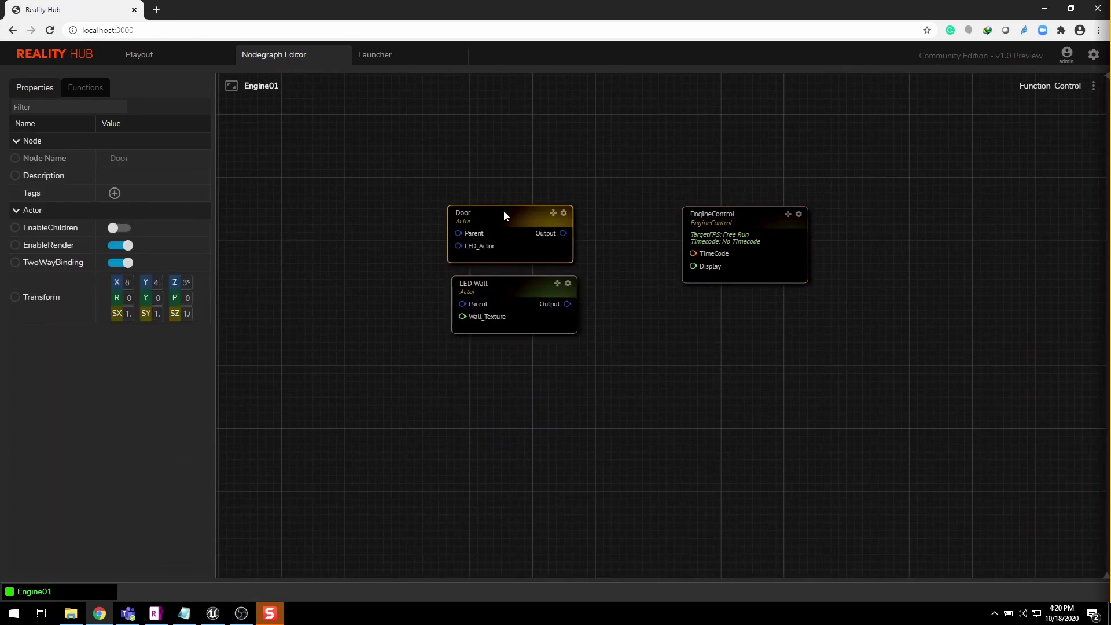
{"action": "left_click", "coordinate": [96, 88]}
{"action": "left_click", "coordinate": [165, 163]}
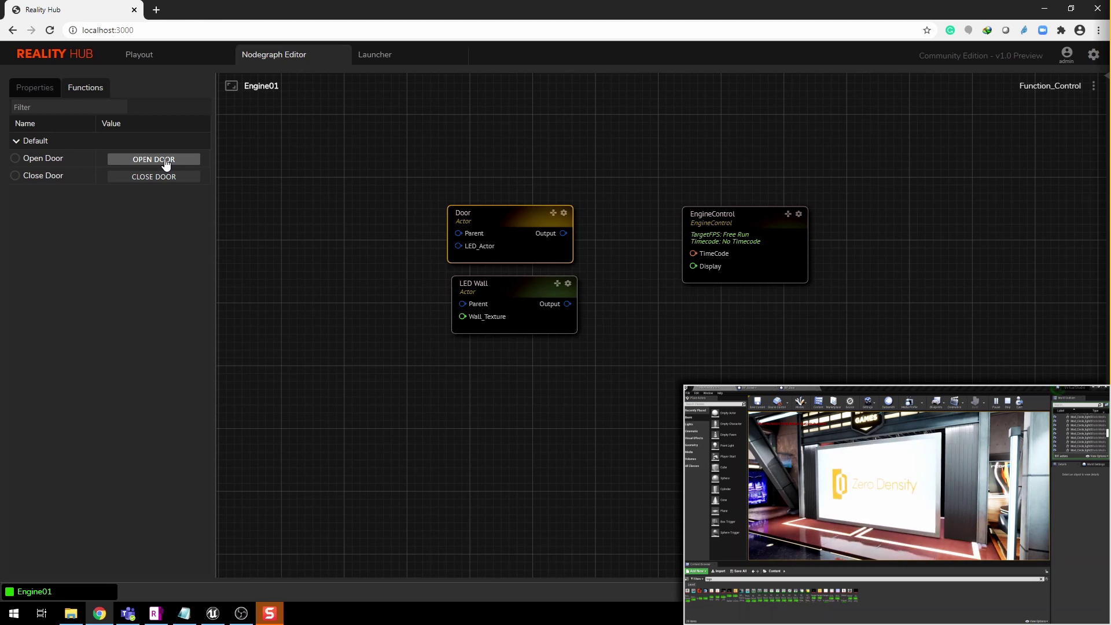
{"action": "left_click", "coordinate": [158, 177]}
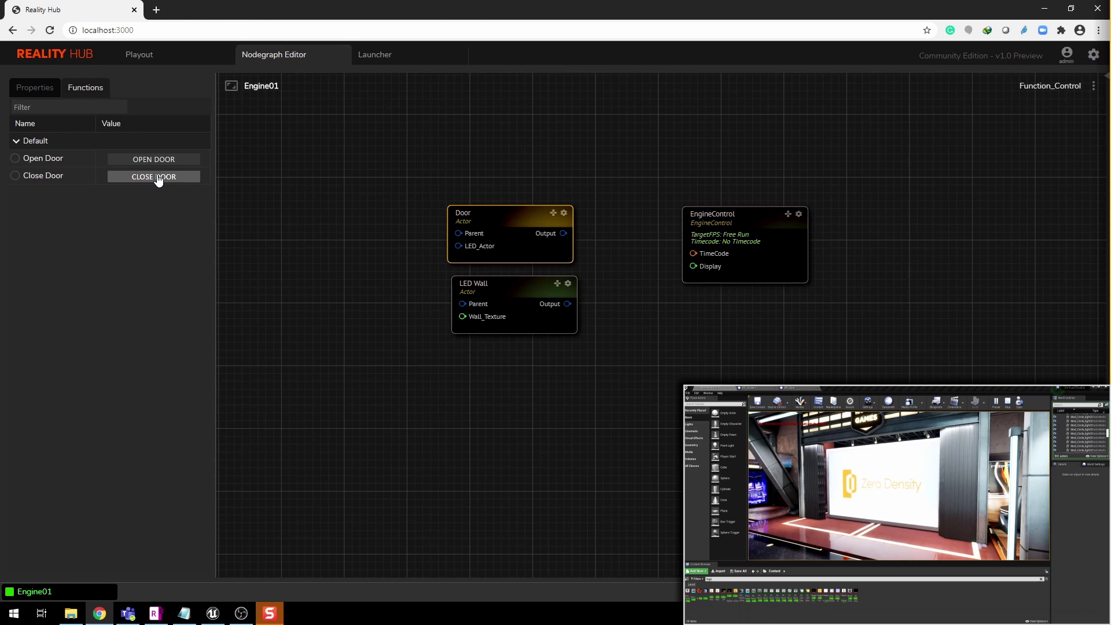
{"action": "left_click_drag", "start_coordinate": [467, 383], "coordinate": [526, 353]}
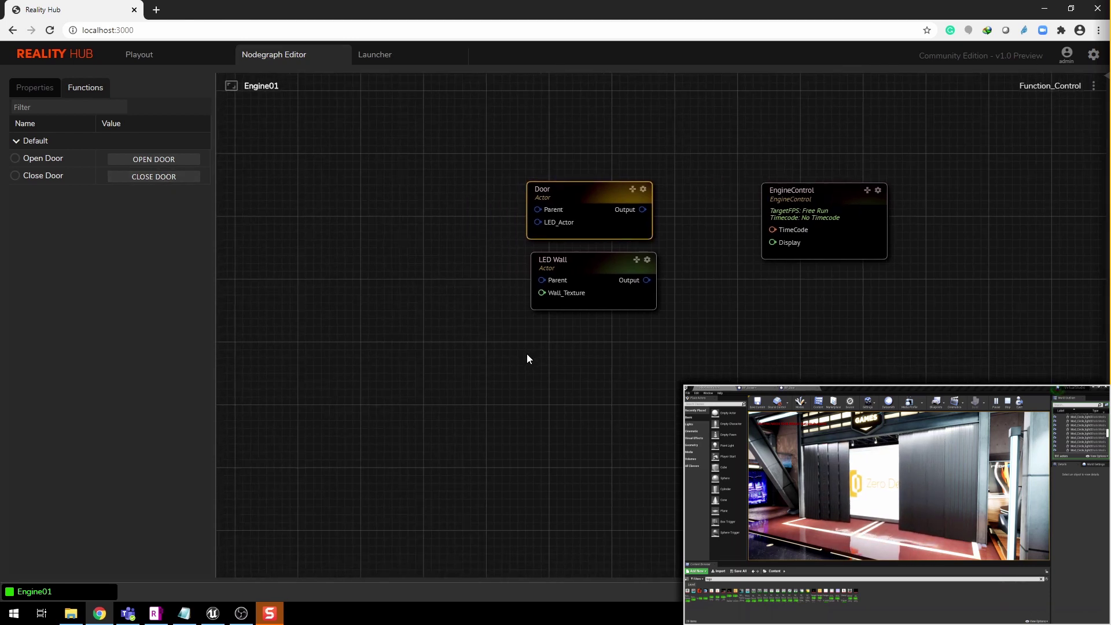
- Add a MediaInput node feeding LED Wall's Wall_Texture, then open the studio door
{"action": "right_click", "coordinate": [402, 259]}
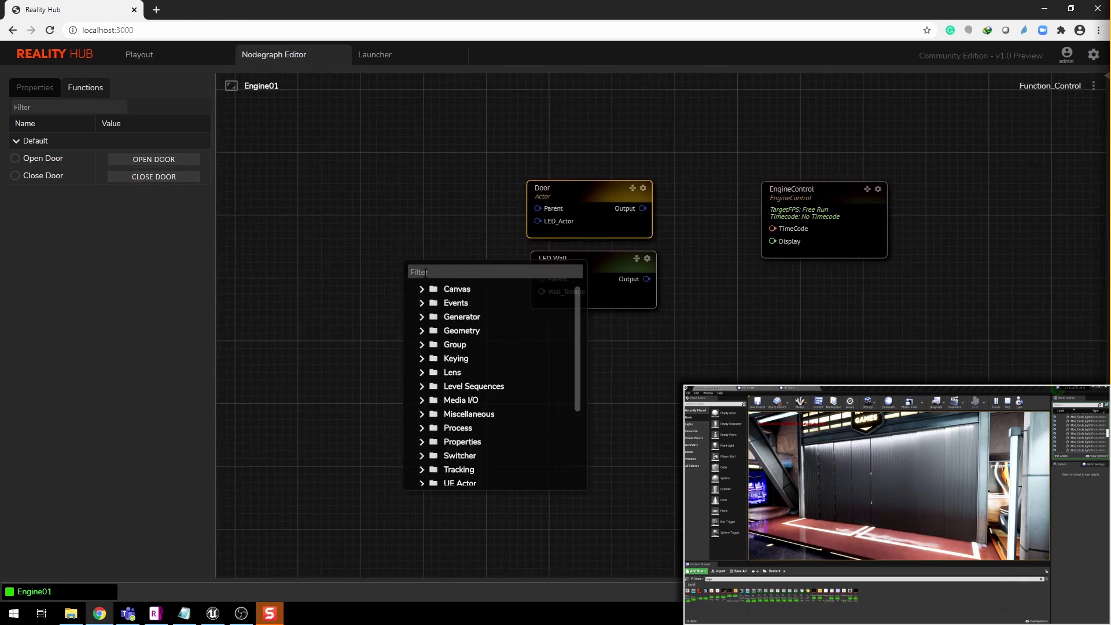
{"action": "type", "text": "m"}
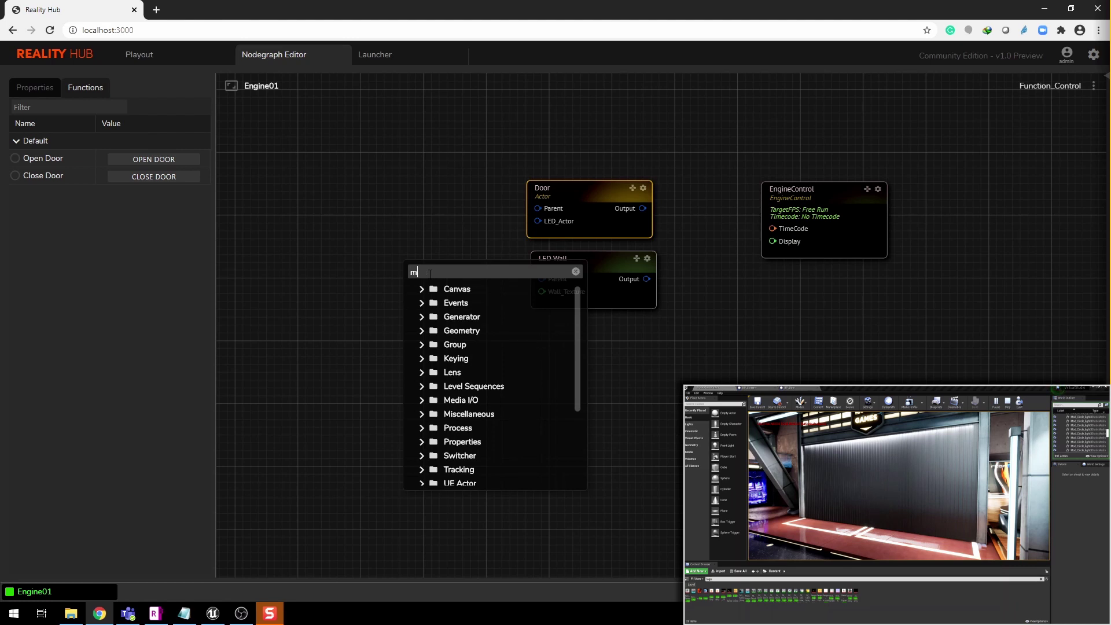
{"action": "type", "text": "edia"}
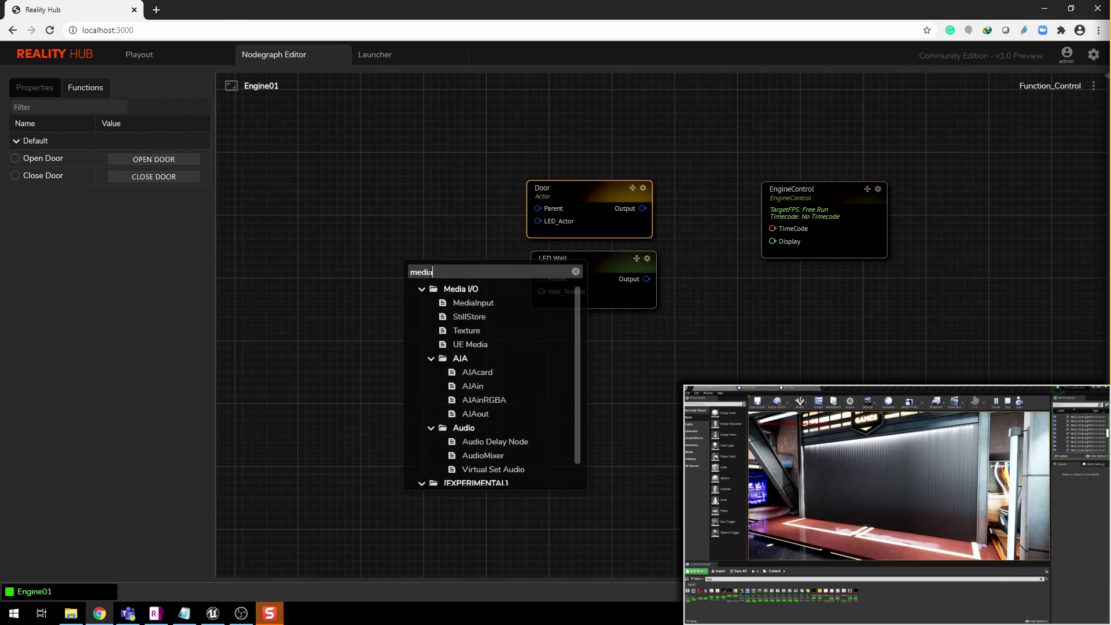
{"action": "left_click", "coordinate": [472, 302]}
{"action": "left_click_drag", "start_coordinate": [459, 304], "coordinate": [376, 280]}
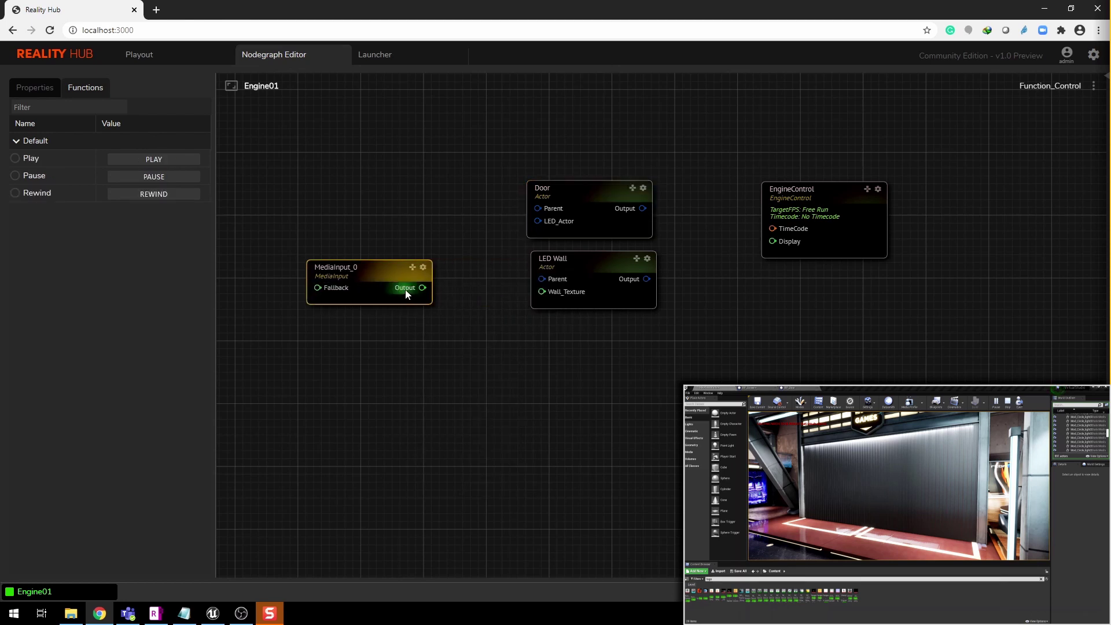
{"action": "left_click_drag", "start_coordinate": [539, 301], "coordinate": [567, 293]}
{"action": "left_click_drag", "start_coordinate": [387, 275], "coordinate": [394, 286]}
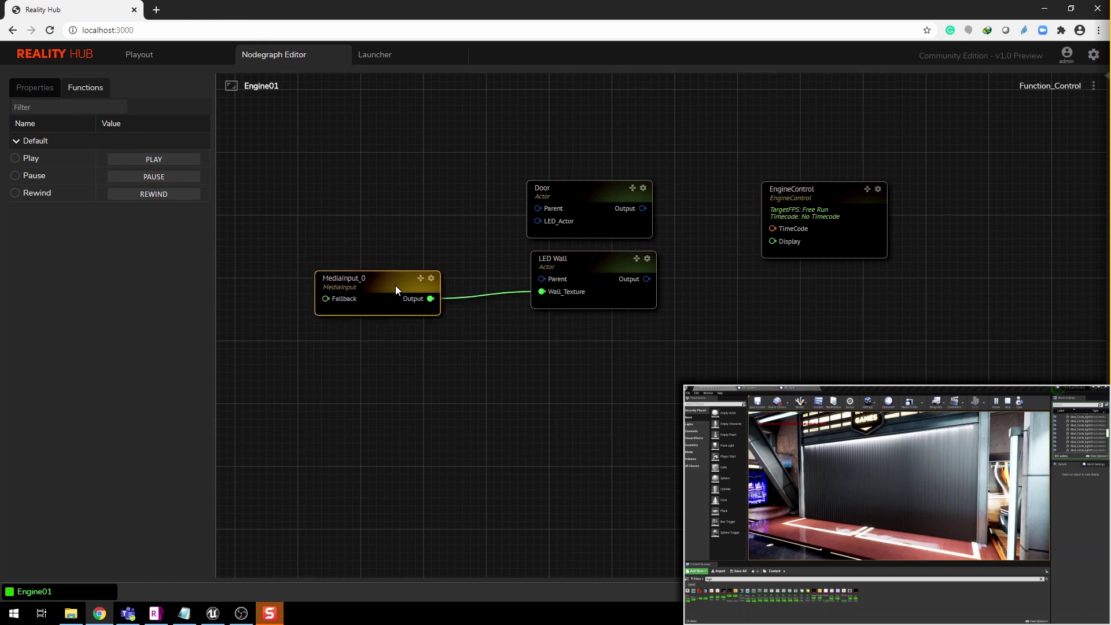
{"action": "left_click", "coordinate": [588, 191]}
{"action": "left_click", "coordinate": [171, 161]}
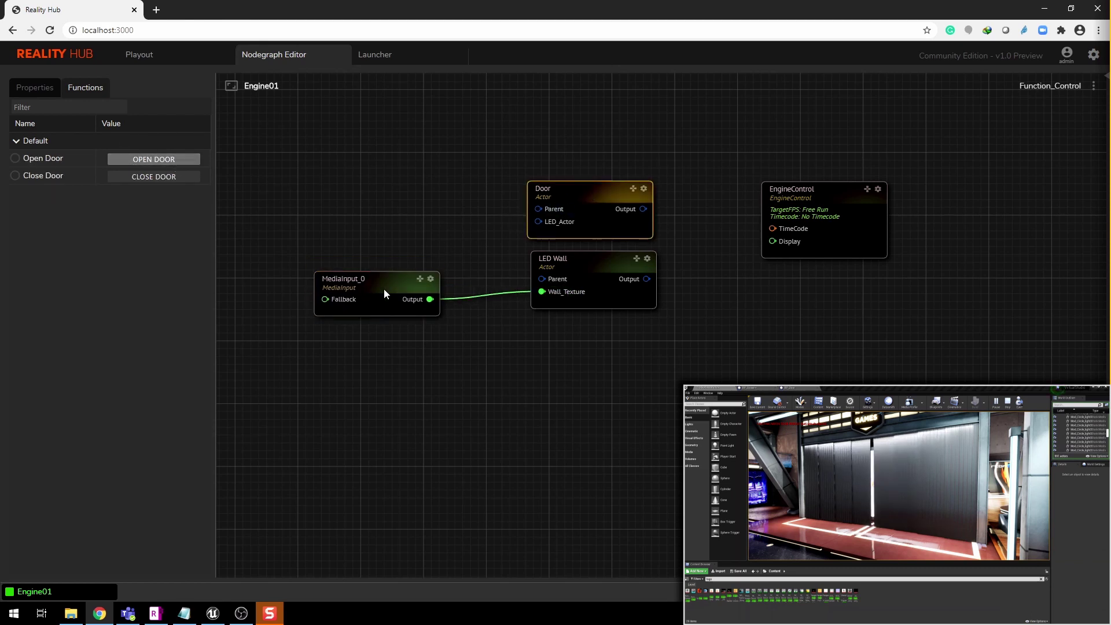
- Set MediaInput_0's File Path to VSPN.mp4 from the Shared folder and play it
{"action": "left_click", "coordinate": [384, 289]}
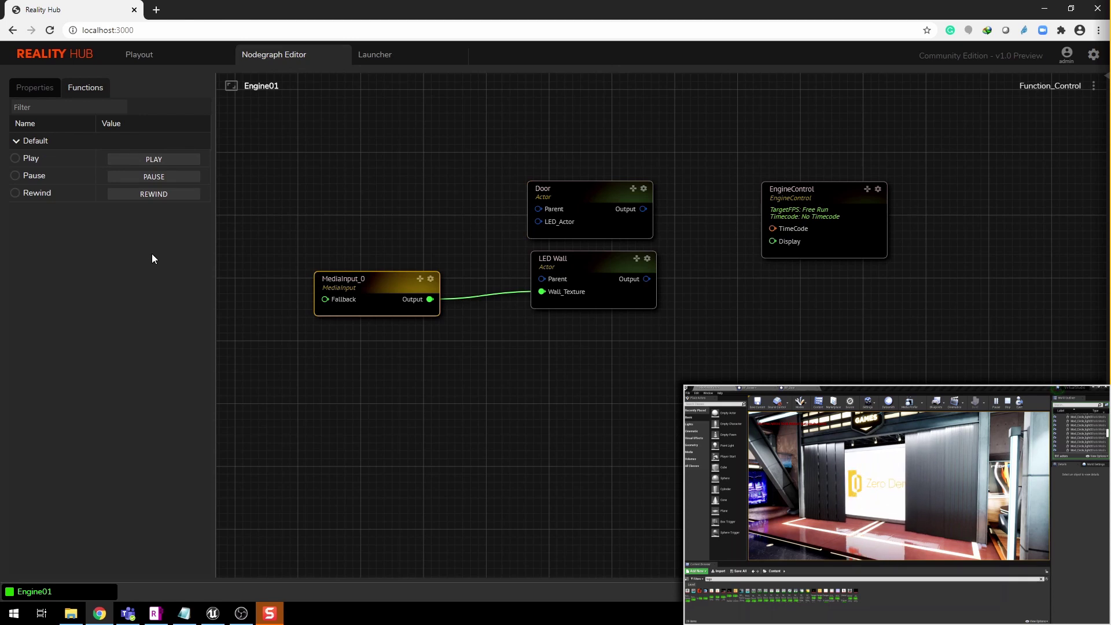
{"action": "left_click", "coordinate": [31, 90]}
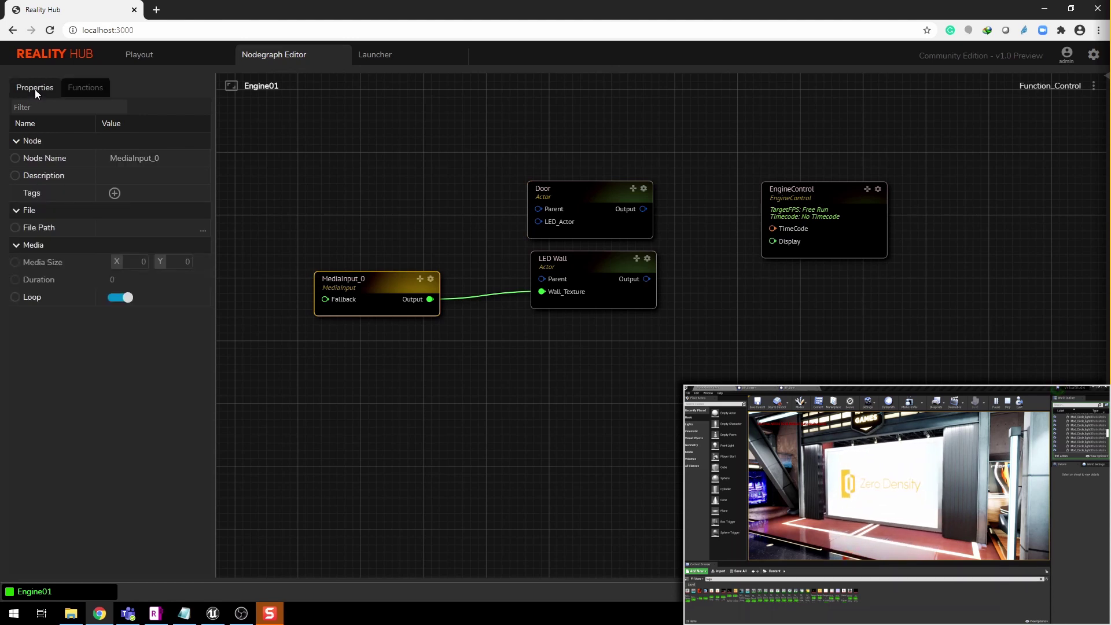
{"action": "left_click", "coordinate": [203, 230]}
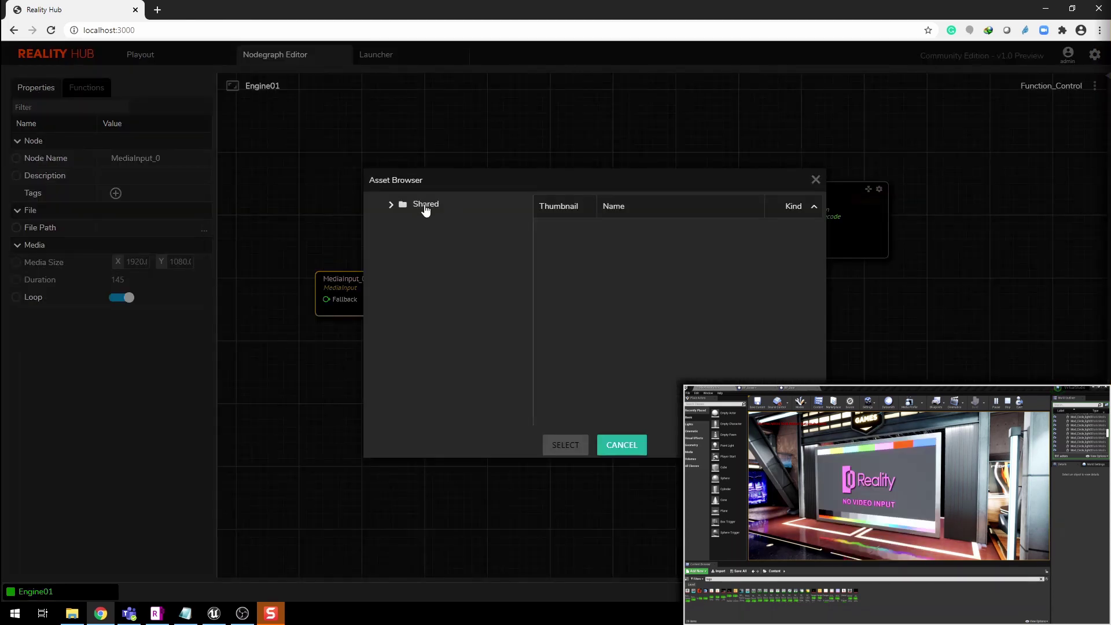
{"action": "left_click", "coordinate": [426, 207]}
{"action": "left_click", "coordinate": [425, 208]}
{"action": "left_click", "coordinate": [445, 297]}
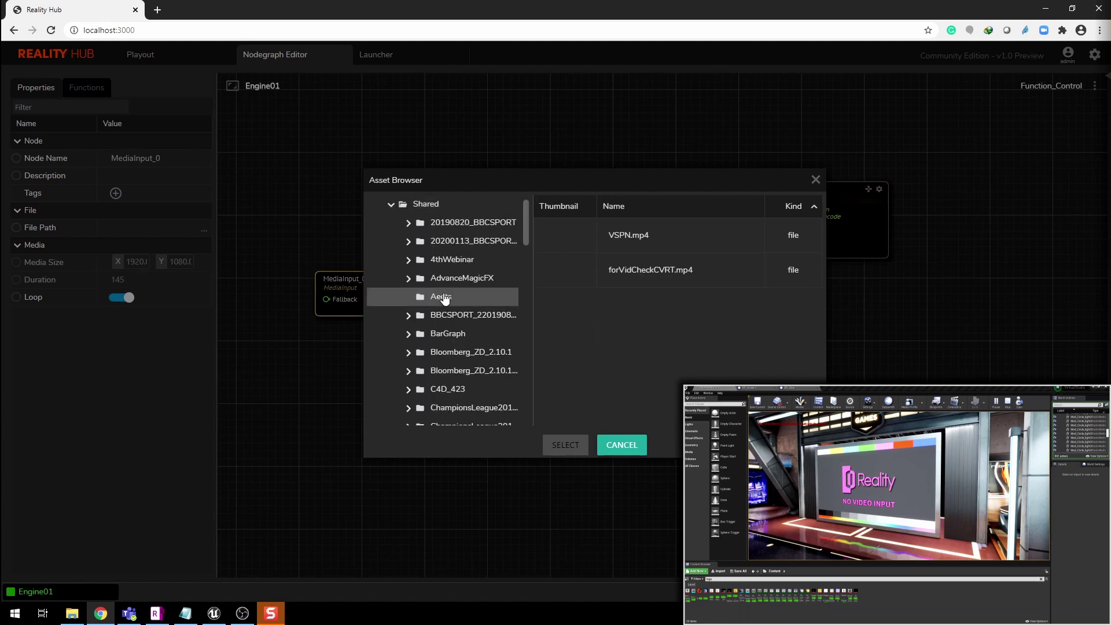
{"action": "left_click", "coordinate": [668, 240]}
{"action": "left_click", "coordinate": [565, 445]}
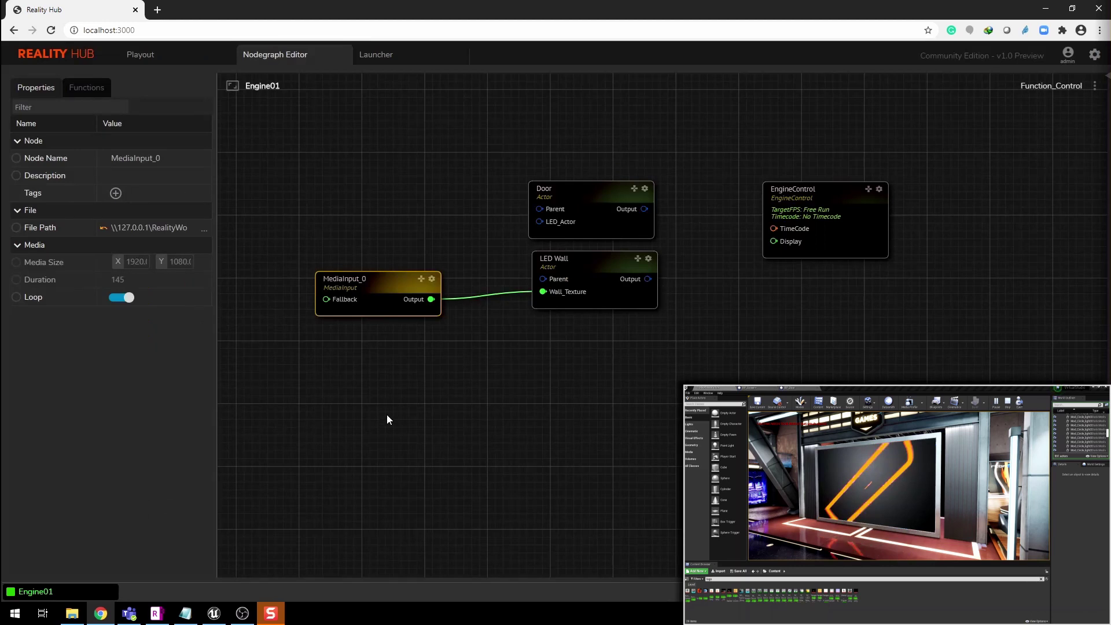
{"action": "left_click", "coordinate": [87, 87]}
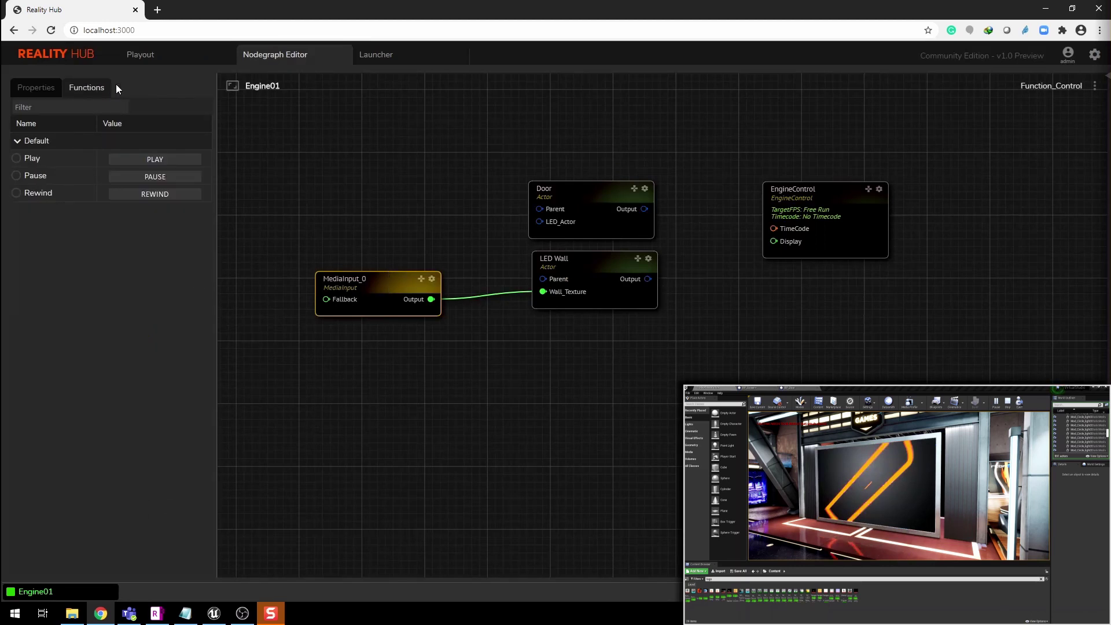
{"action": "left_click", "coordinate": [155, 159]}
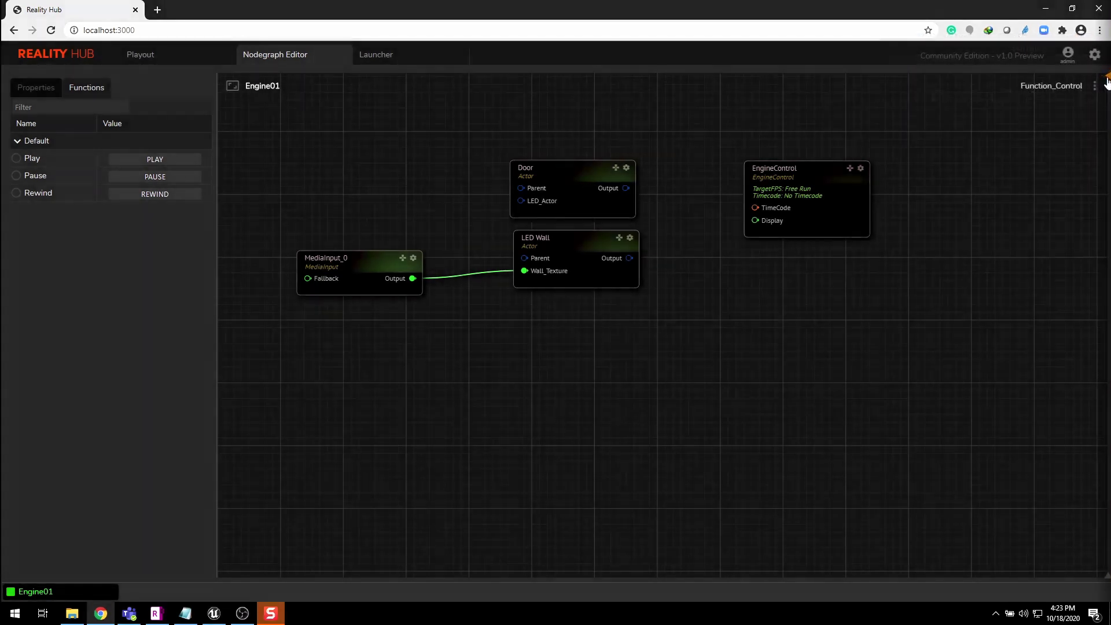
- Create a new control form named 'Door' from the forms panel
{"action": "left_click", "coordinate": [1106, 81]}
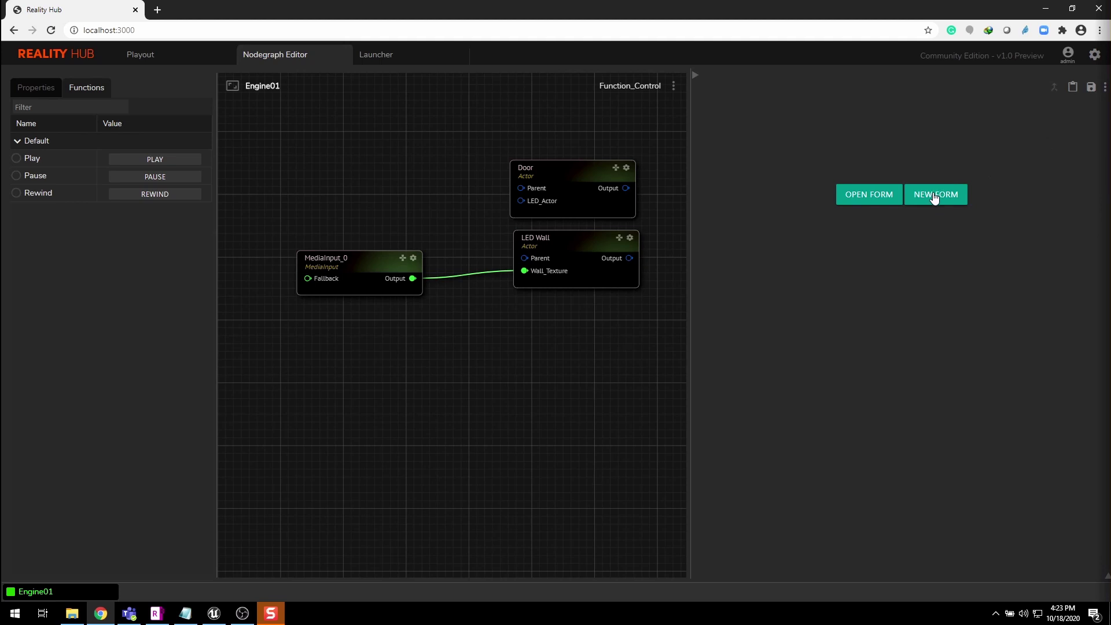
{"action": "left_click", "coordinate": [934, 196]}
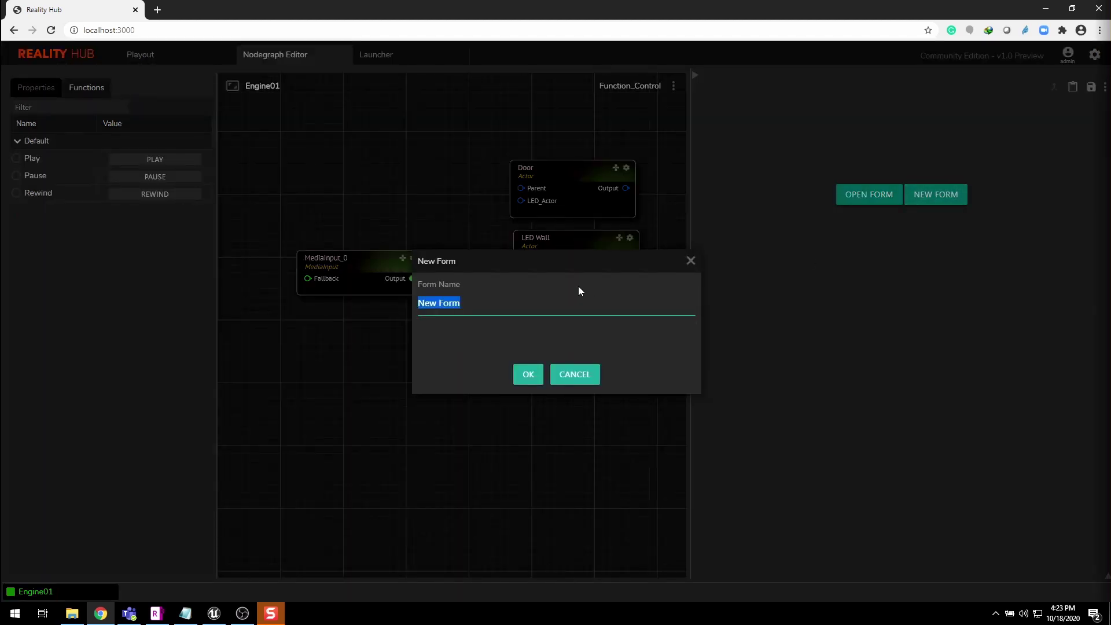
{"action": "type", "text": "Door"}
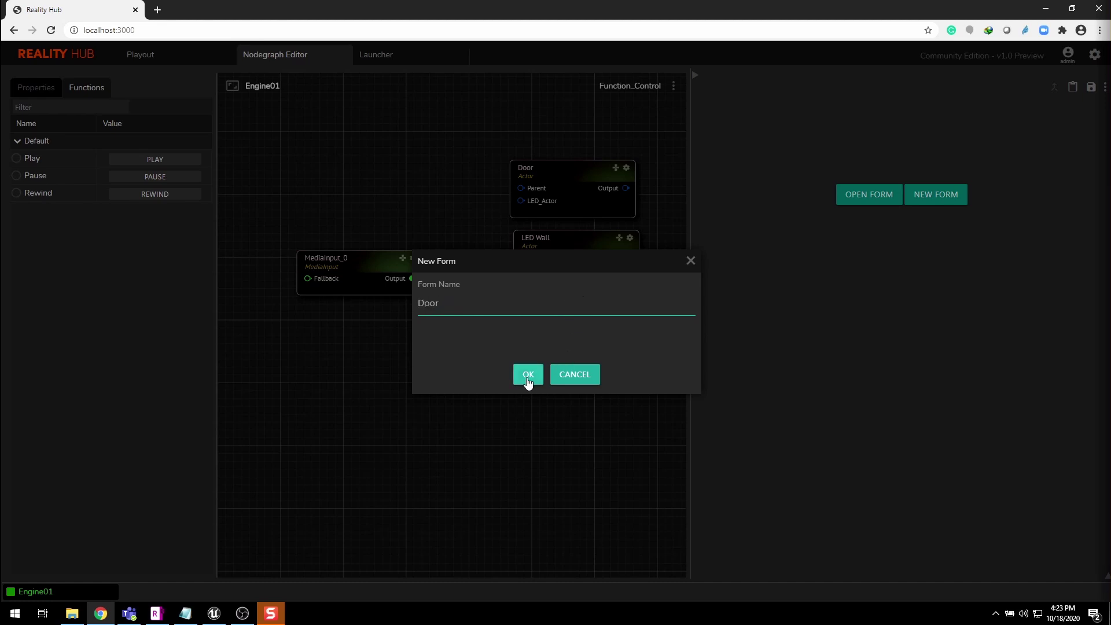
{"action": "left_click", "coordinate": [527, 376]}
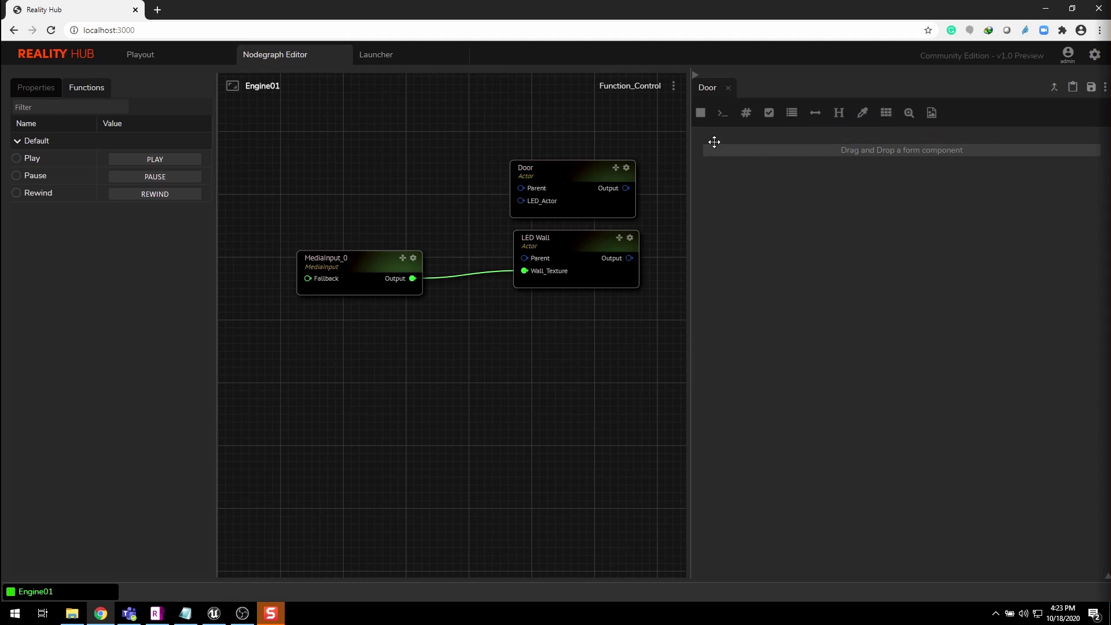
- Add two buttons to the Door form and assign Open Door to the first
{"action": "left_click_drag", "start_coordinate": [701, 115], "coordinate": [727, 159]}
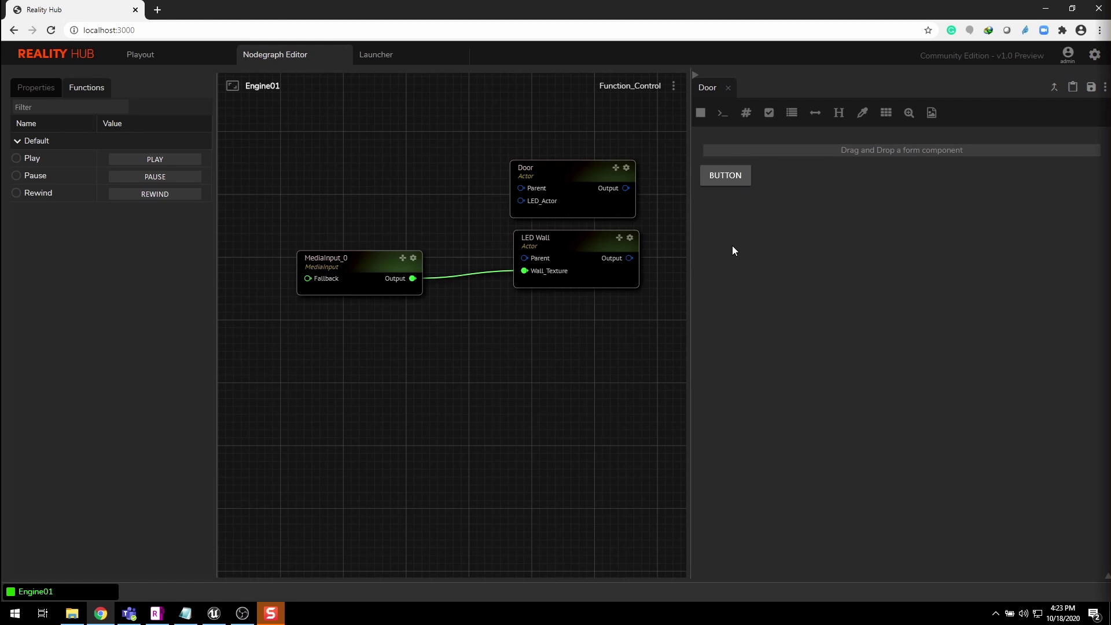
{"action": "left_click_drag", "start_coordinate": [700, 113], "coordinate": [783, 199]}
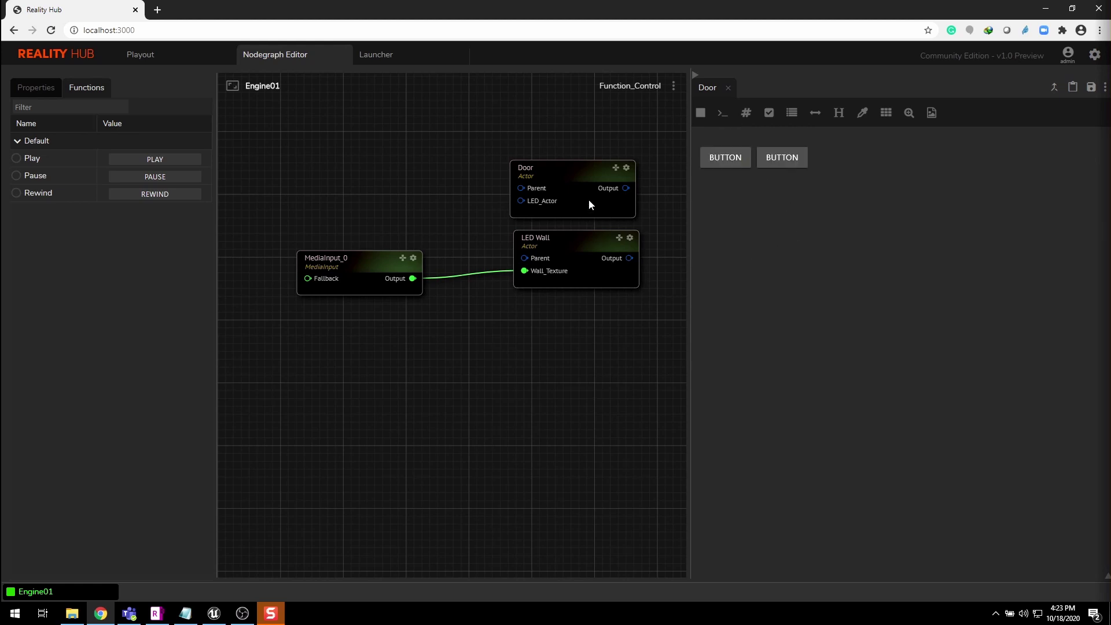
{"action": "left_click", "coordinate": [573, 173]}
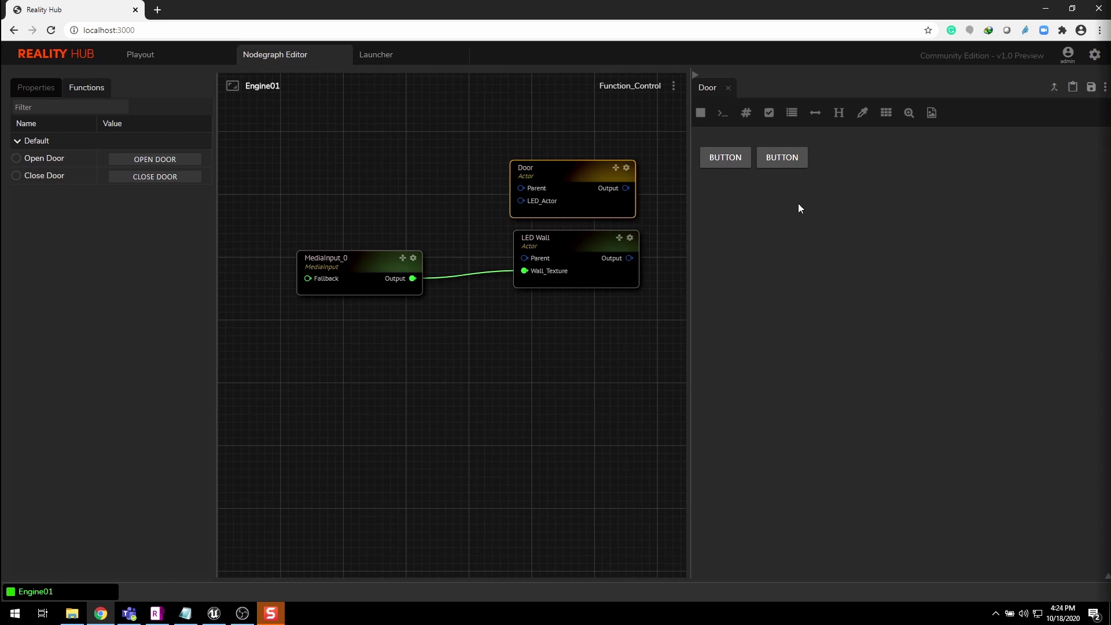
{"action": "left_click", "coordinate": [721, 161], "text": "ctrl"}
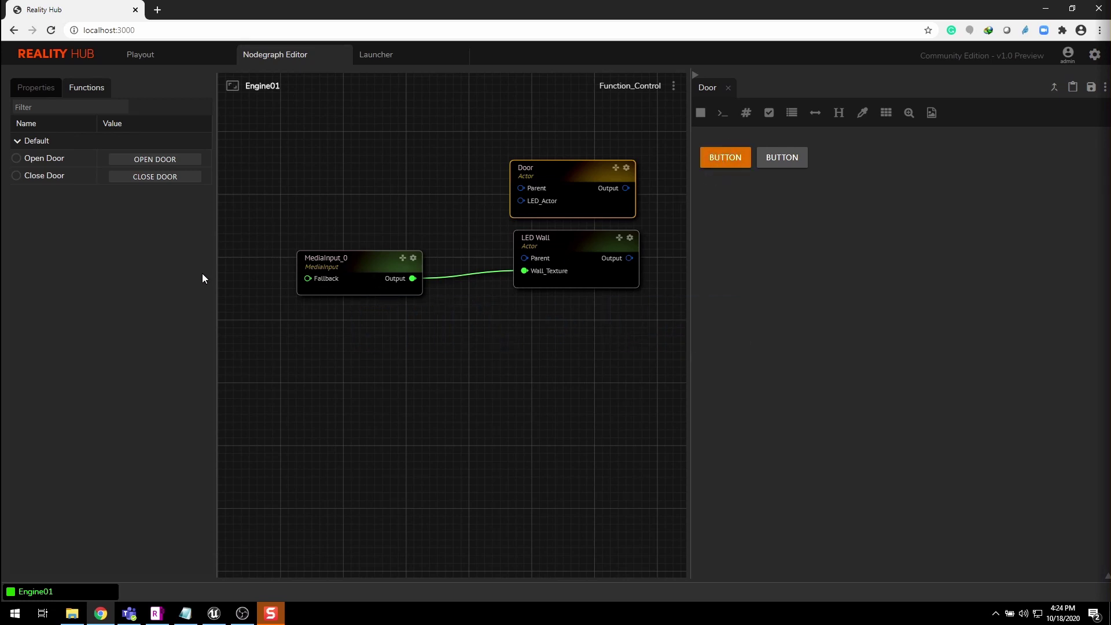
{"action": "right_click", "coordinate": [17, 164]}
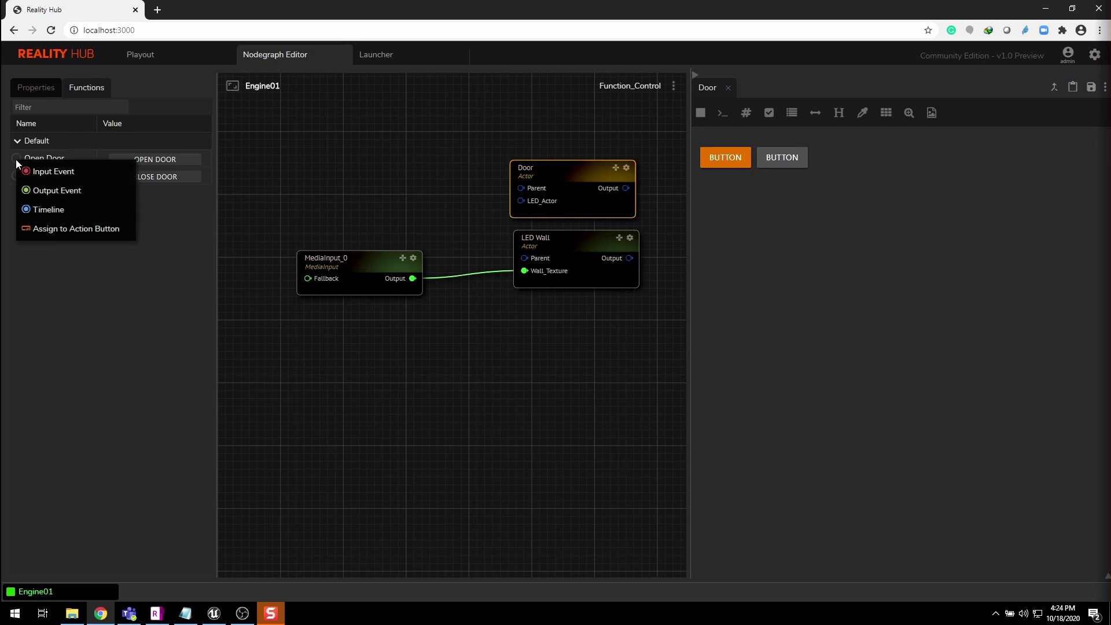
{"action": "left_click", "coordinate": [67, 229]}
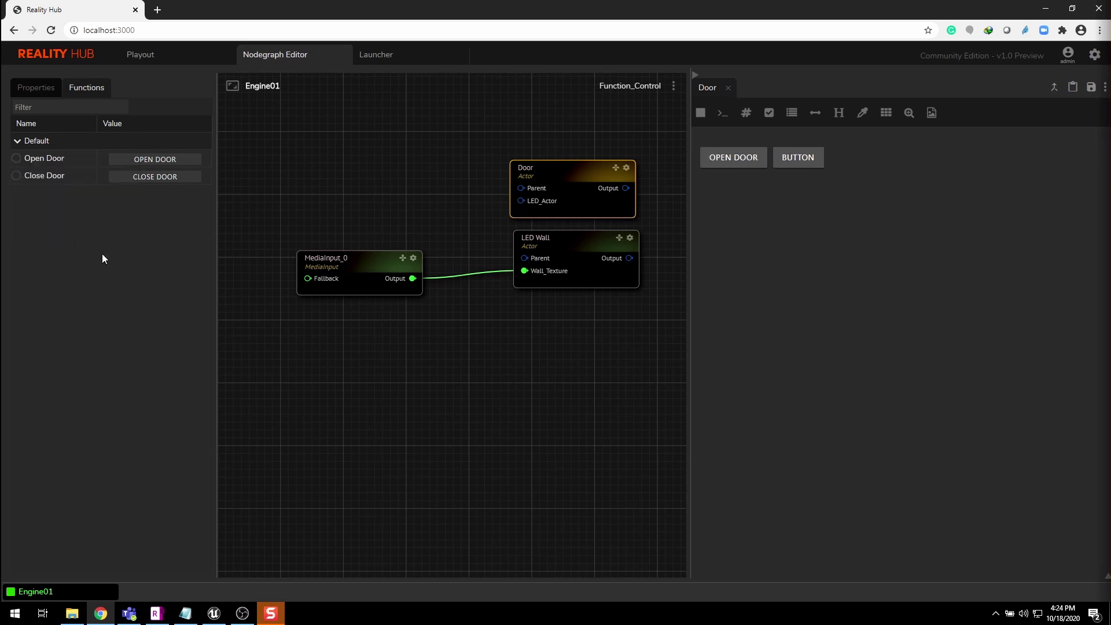
- Assign Close Door to the second button and save the Door form template
{"action": "mouse_move", "coordinate": [805, 165]}
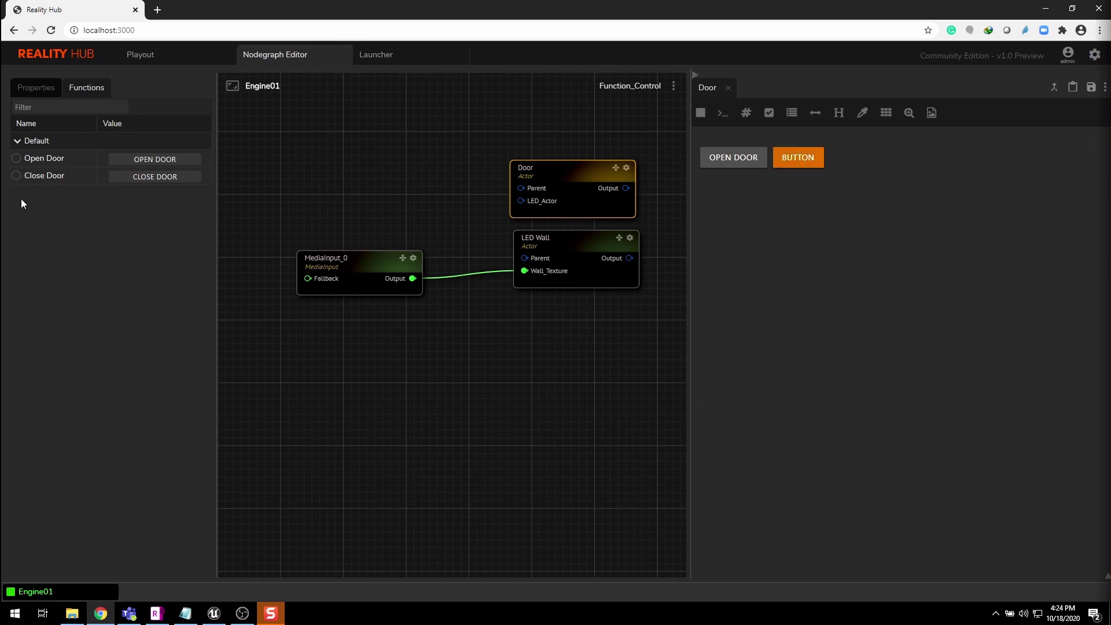
{"action": "left_click", "coordinate": [17, 177]}
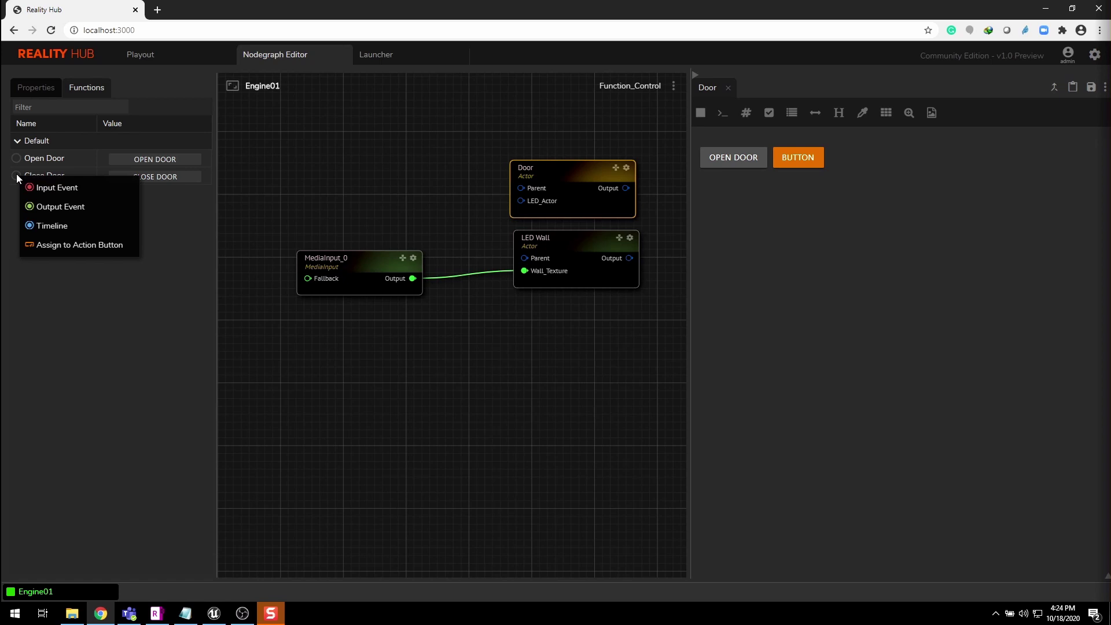
{"action": "left_click", "coordinate": [85, 245]}
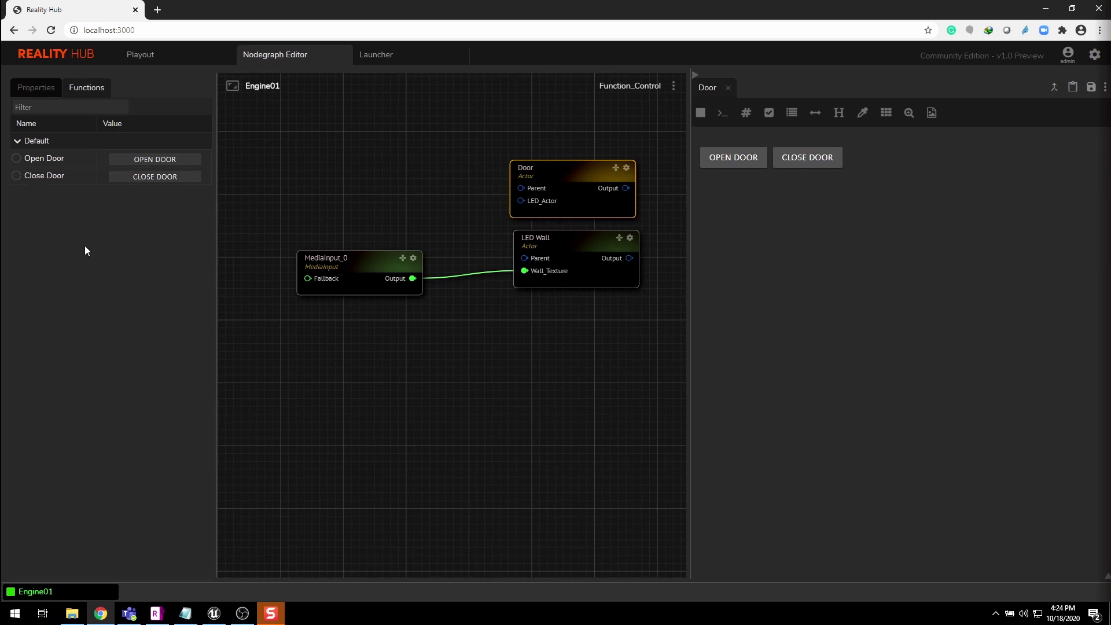
{"action": "left_click", "coordinate": [453, 420]}
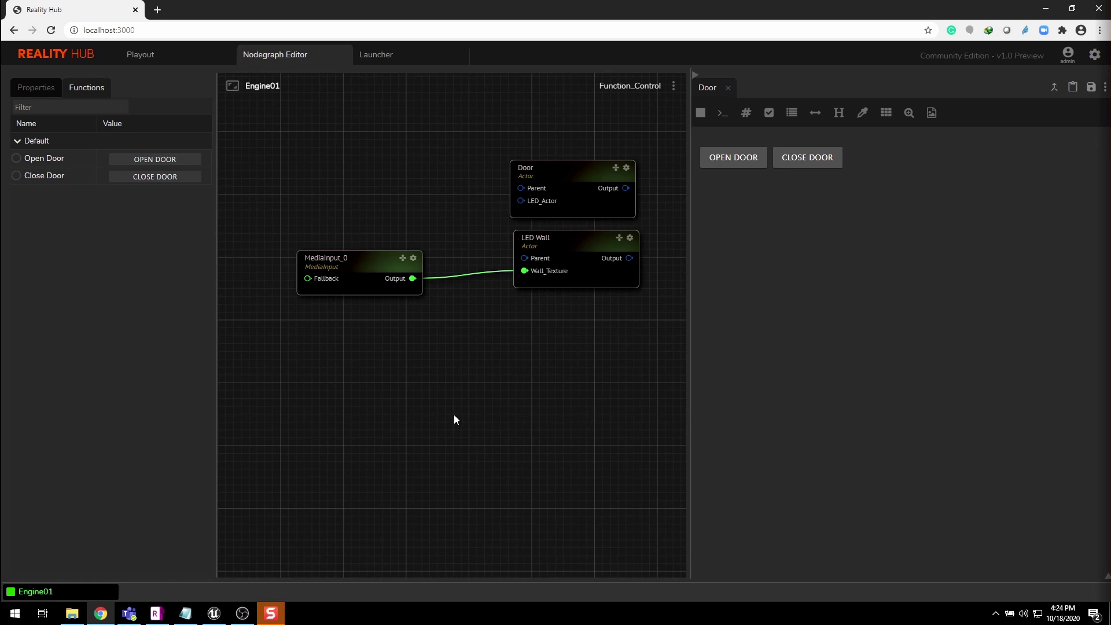
{"action": "left_click", "coordinate": [1092, 88]}
- On the Playout page, load the Door template and test CLOSE DOOR, then OPEN DOOR
{"action": "left_click", "coordinate": [191, 60]}
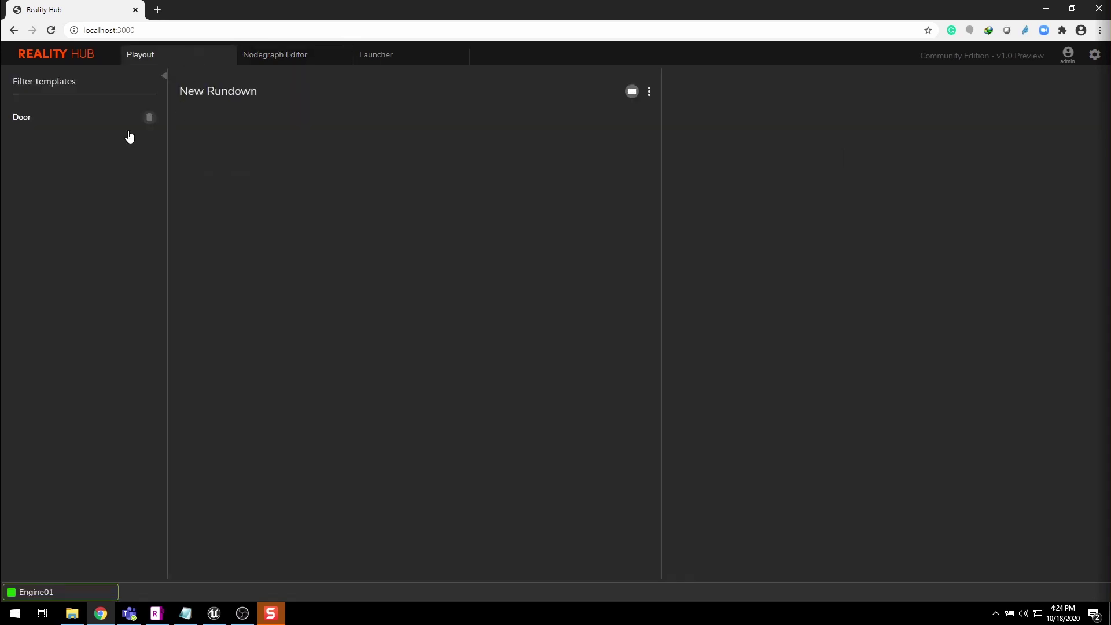
{"action": "left_click", "coordinate": [86, 123]}
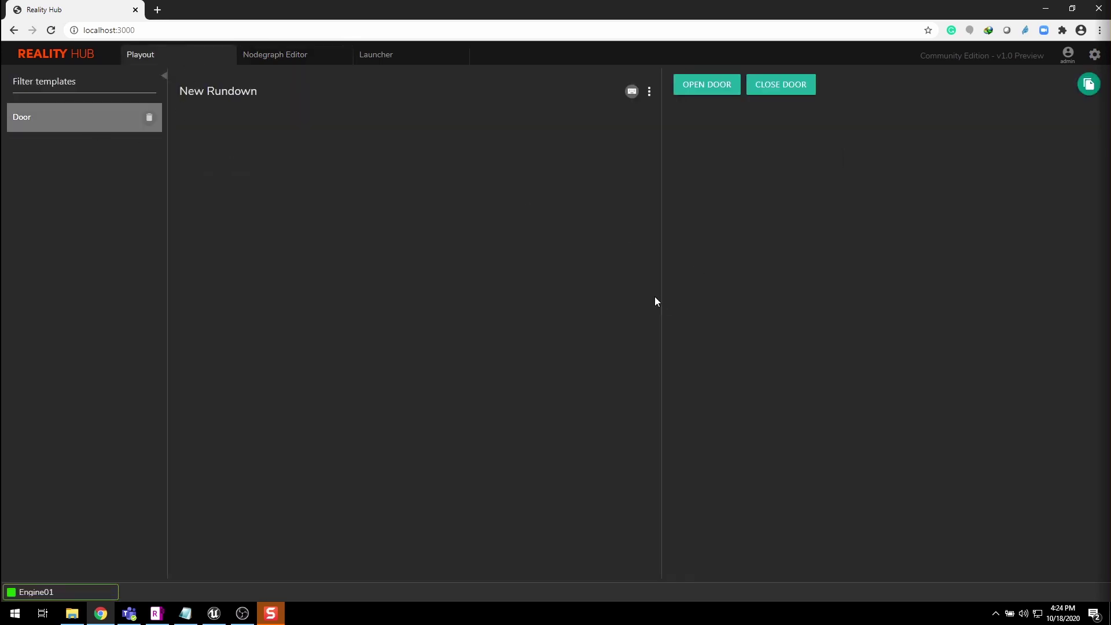
{"action": "left_click", "coordinate": [798, 87]}
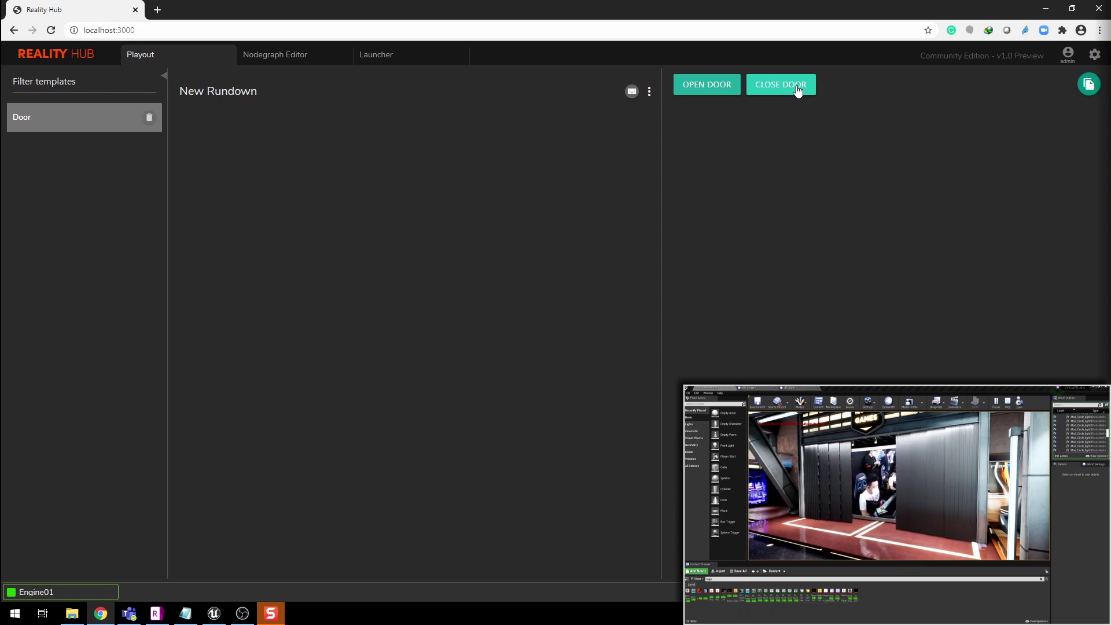
{"action": "left_click", "coordinate": [717, 87]}
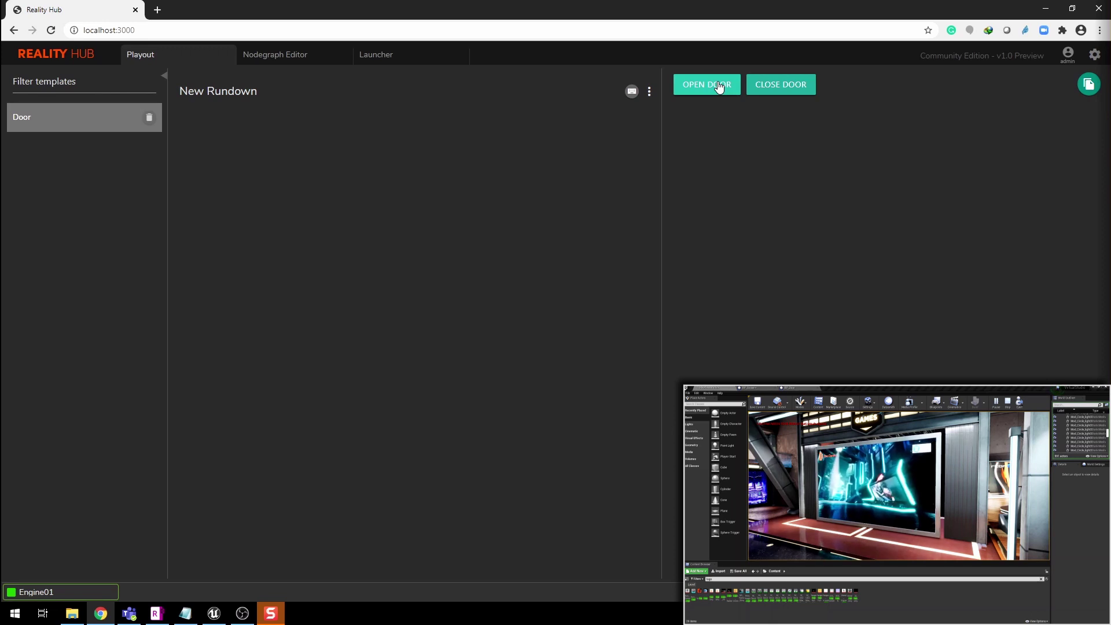
- Enable Show in Rundowns on both OPEN DOOR and CLOSE DOOR buttons and resave the Door form
{"action": "left_click", "coordinate": [308, 59]}
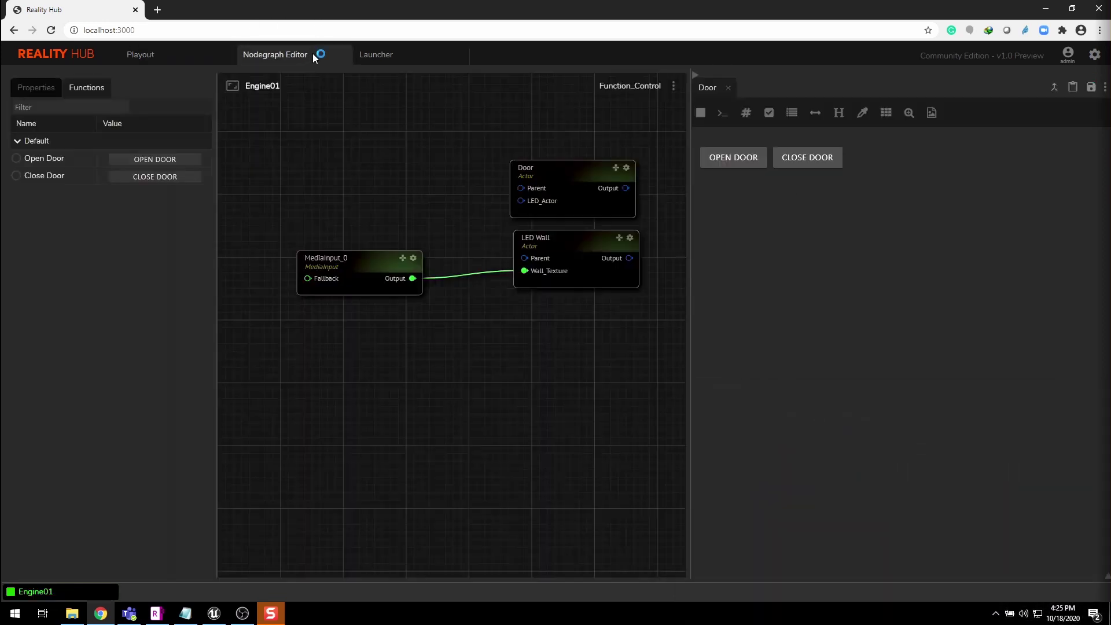
{"action": "double_click", "coordinate": [733, 157]}
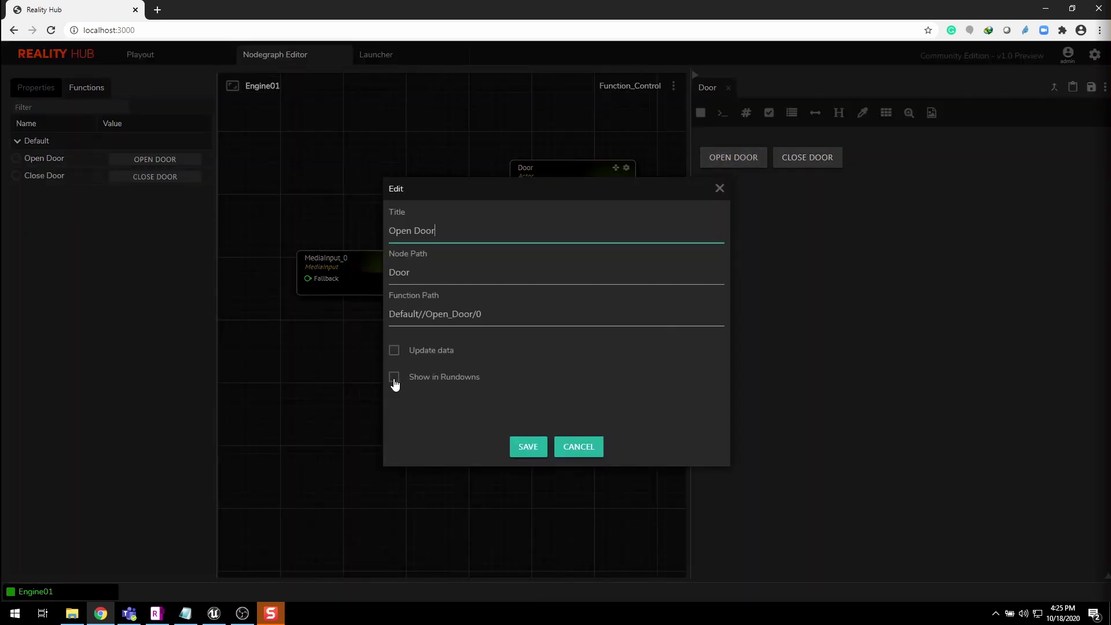
{"action": "left_click", "coordinate": [394, 377]}
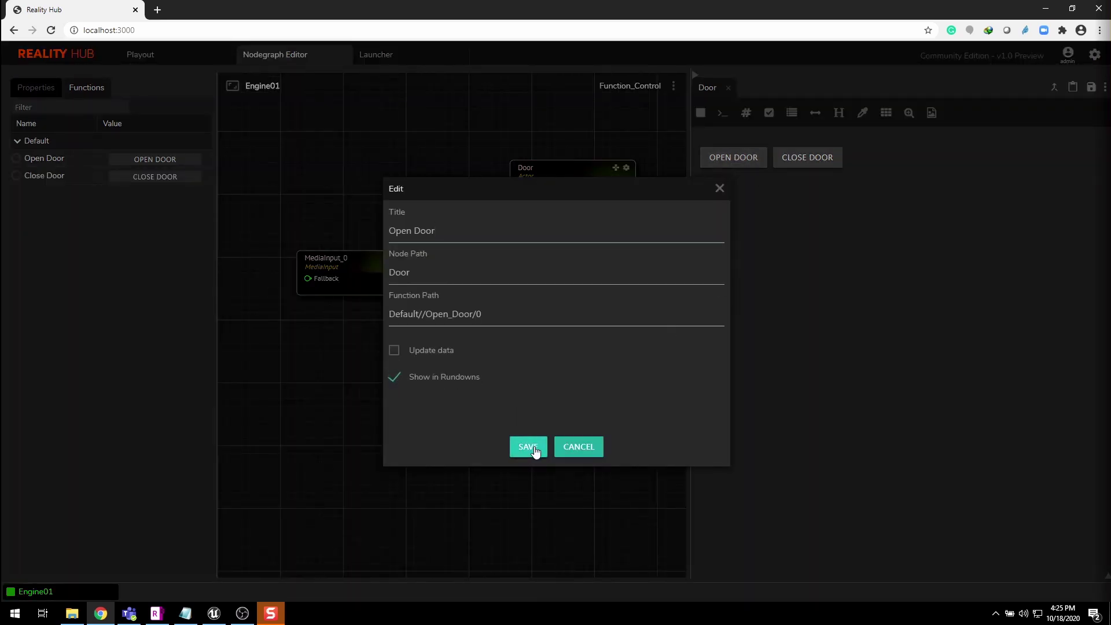
{"action": "left_click", "coordinate": [528, 447]}
{"action": "double_click", "coordinate": [823, 159]}
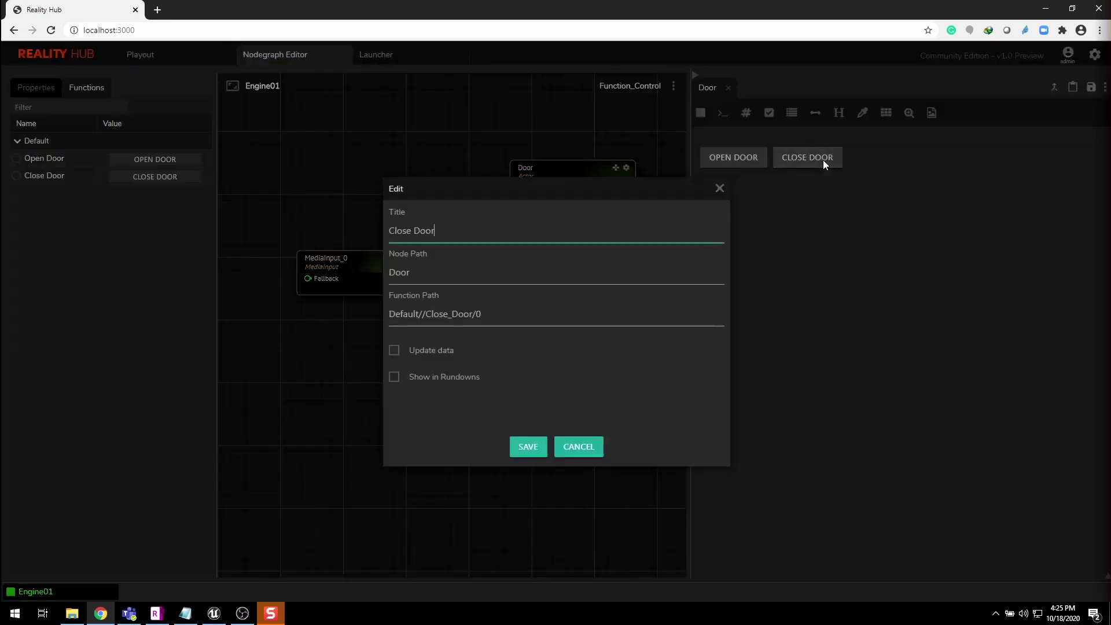
{"action": "left_click", "coordinate": [394, 377]}
{"action": "left_click", "coordinate": [527, 452]}
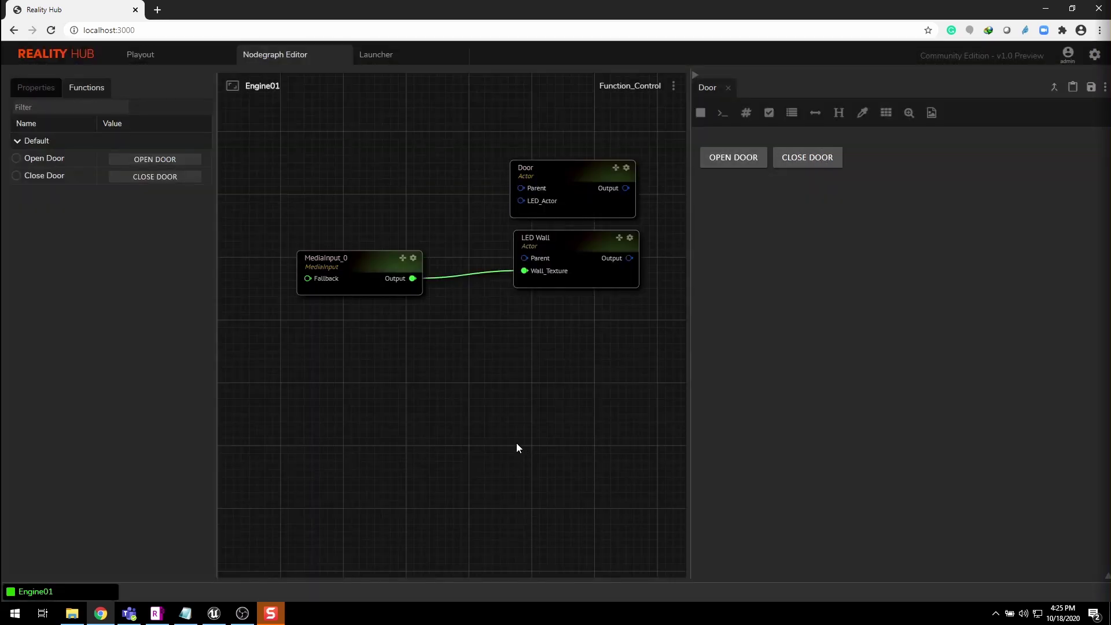
{"action": "left_click", "coordinate": [1091, 86]}
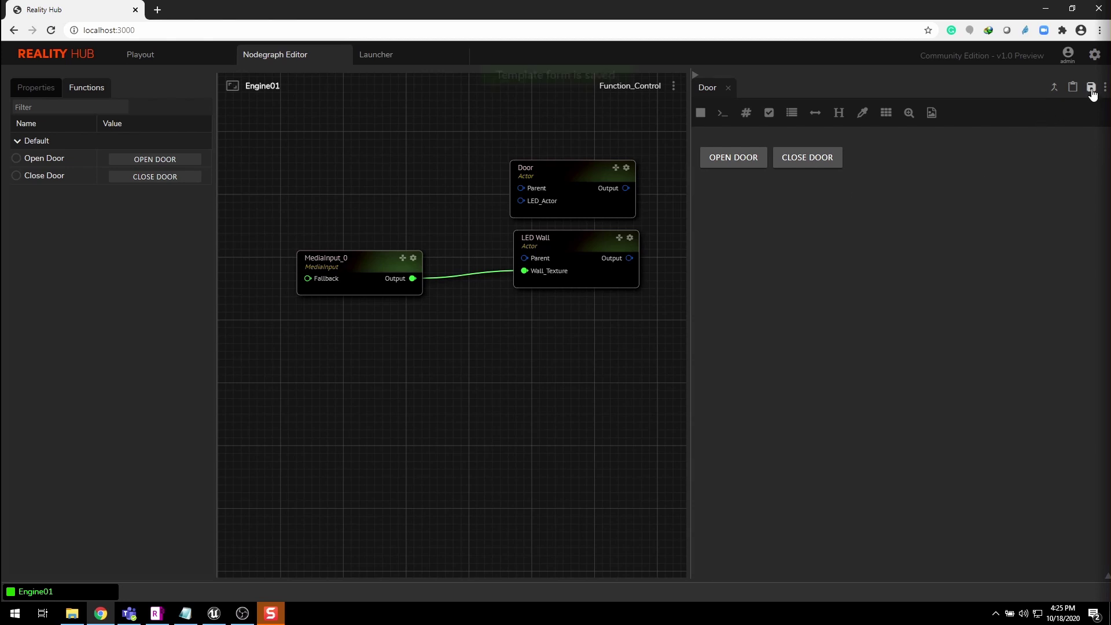
- Save the Door controls as rundown item 'Door_Play', then go back to the Nodegraph Editor
{"action": "left_click", "coordinate": [193, 56]}
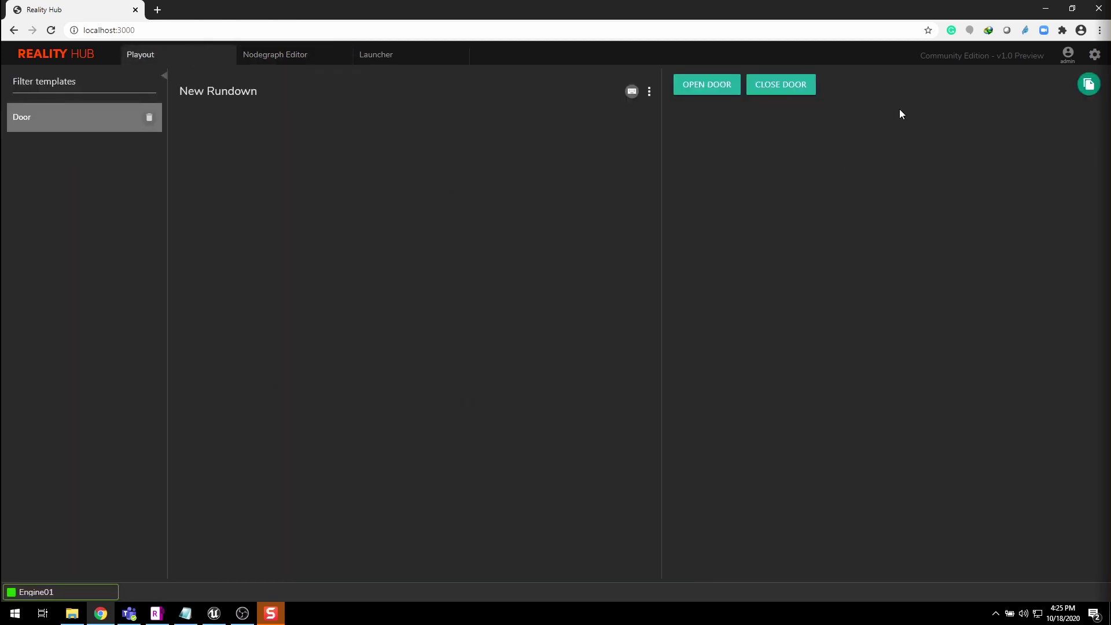
{"action": "left_click", "coordinate": [1089, 85]}
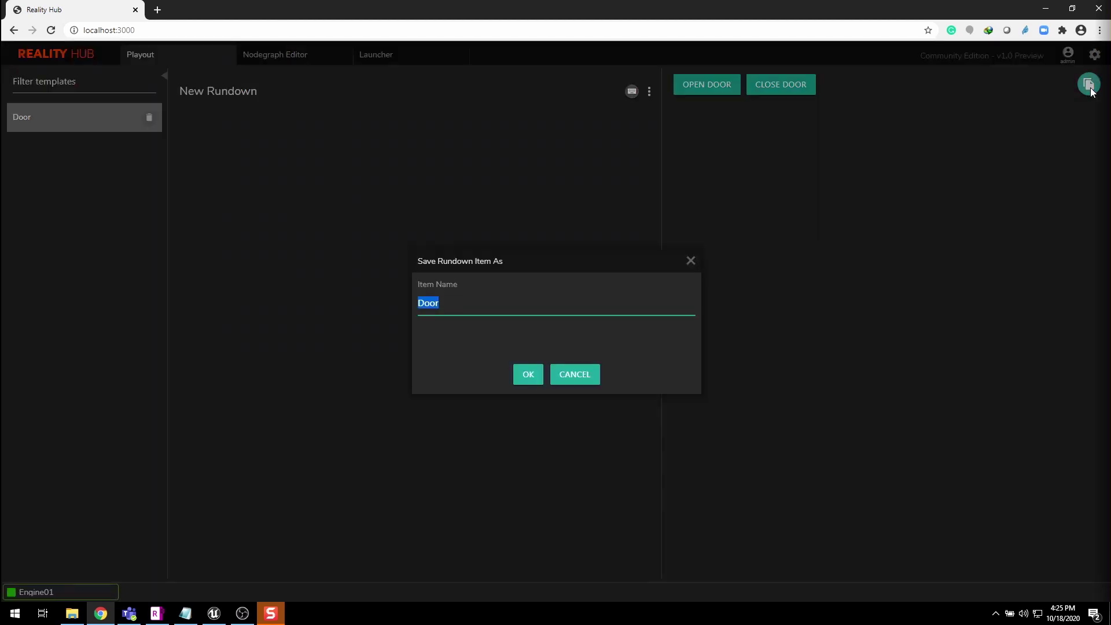
{"action": "left_click", "coordinate": [564, 308]}
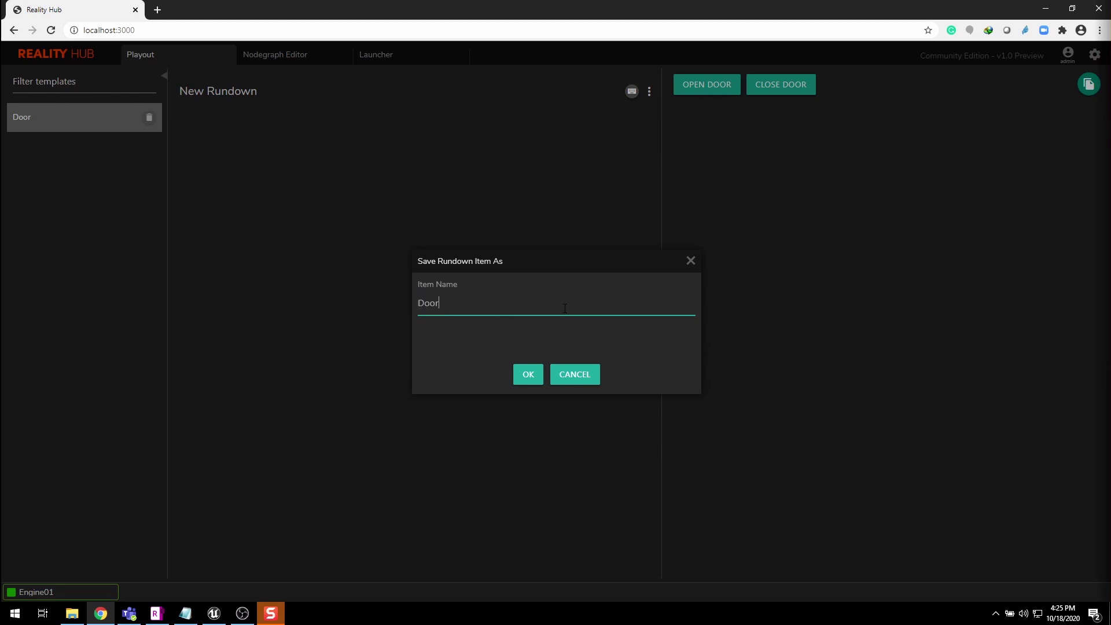
{"action": "type", "text": "_Play"}
{"action": "left_click", "coordinate": [528, 378]}
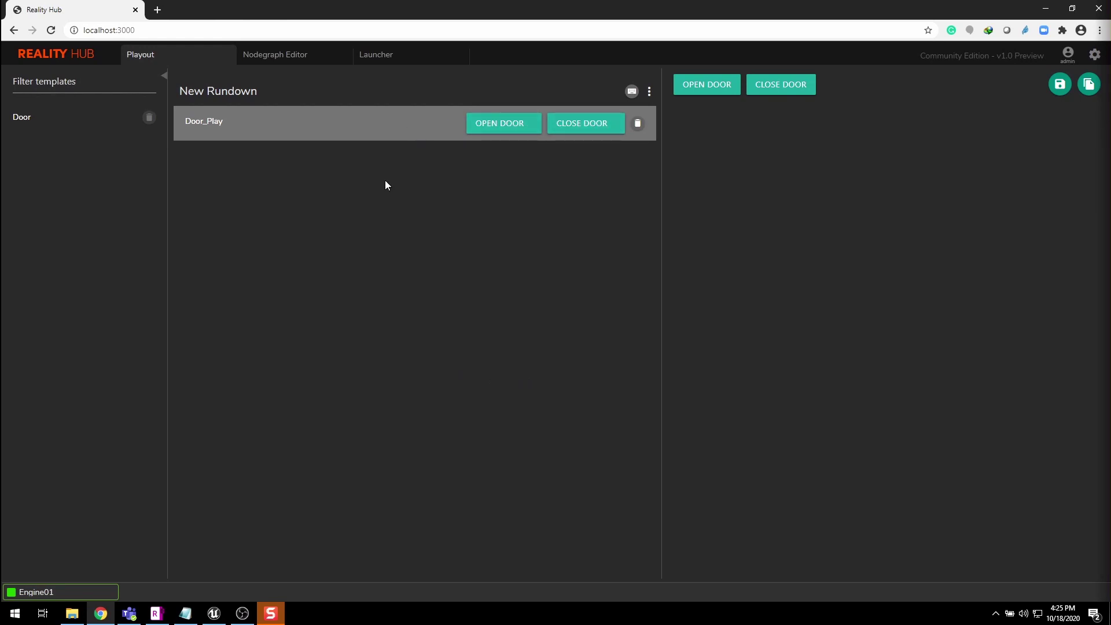
{"action": "left_click", "coordinate": [312, 54]}
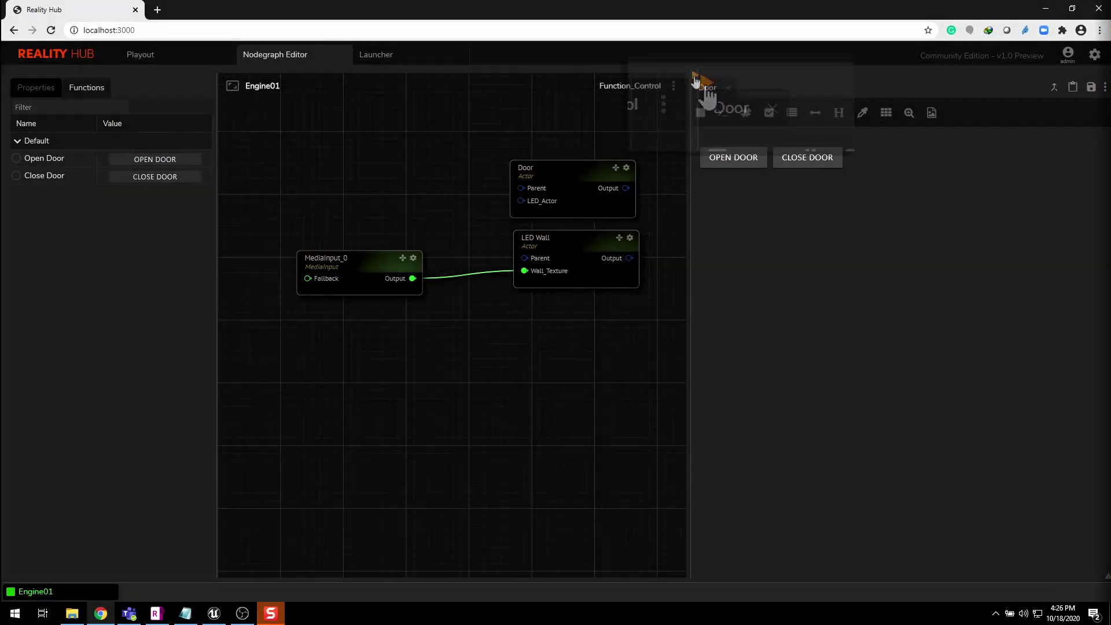
- Create an empty New Action below the graph and move its playhead to 00:00:00.00
{"action": "left_click", "coordinate": [752, 87]}
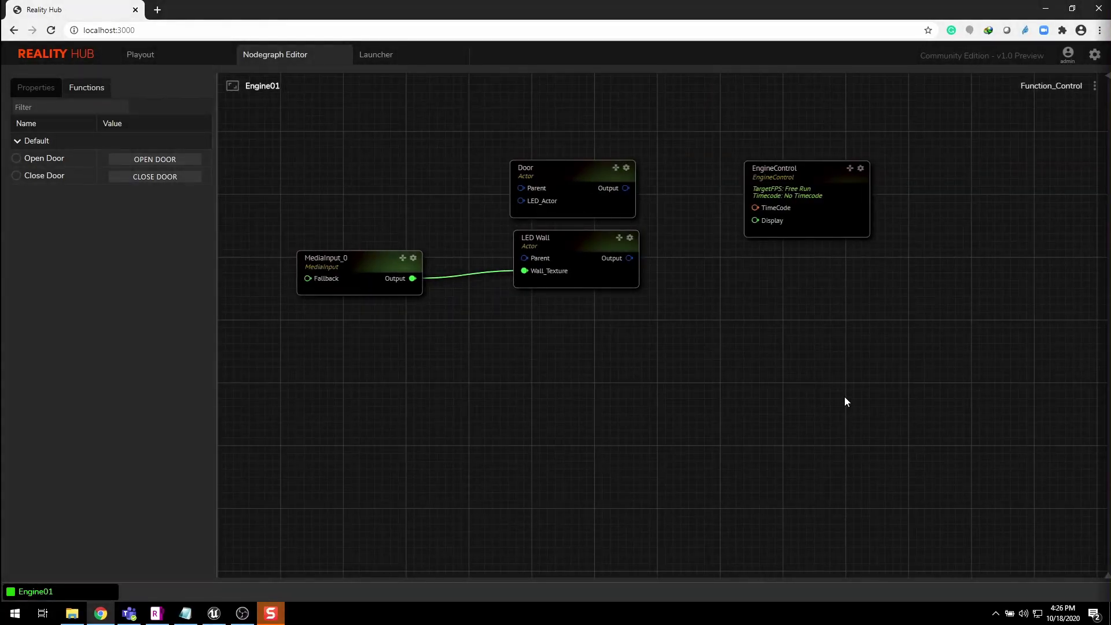
{"action": "left_click", "coordinate": [1105, 579]}
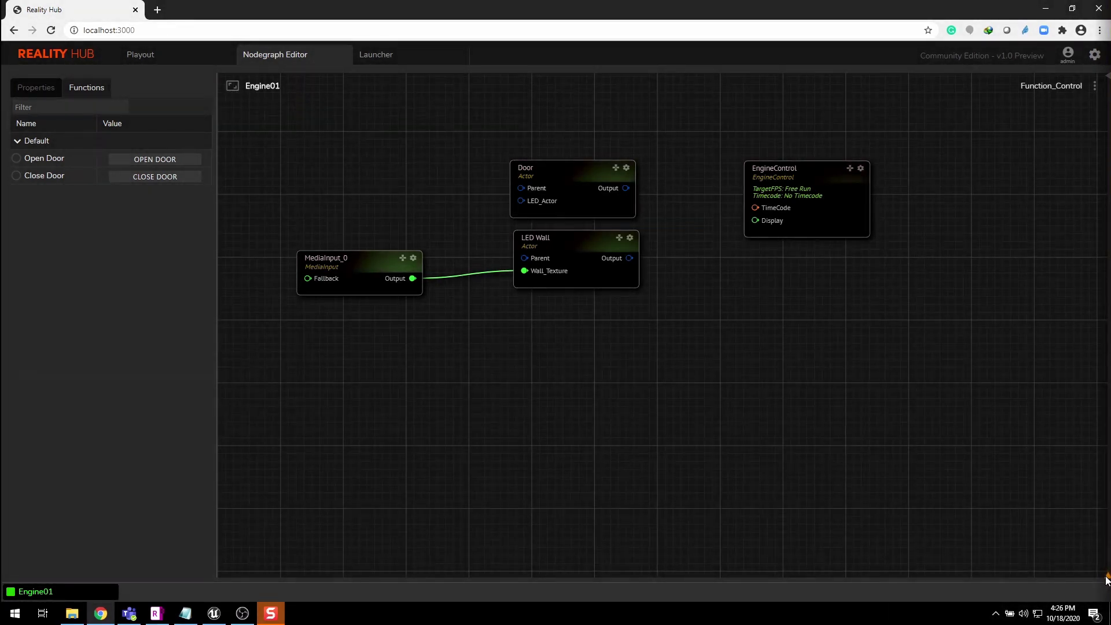
{"action": "left_click", "coordinate": [1105, 580]}
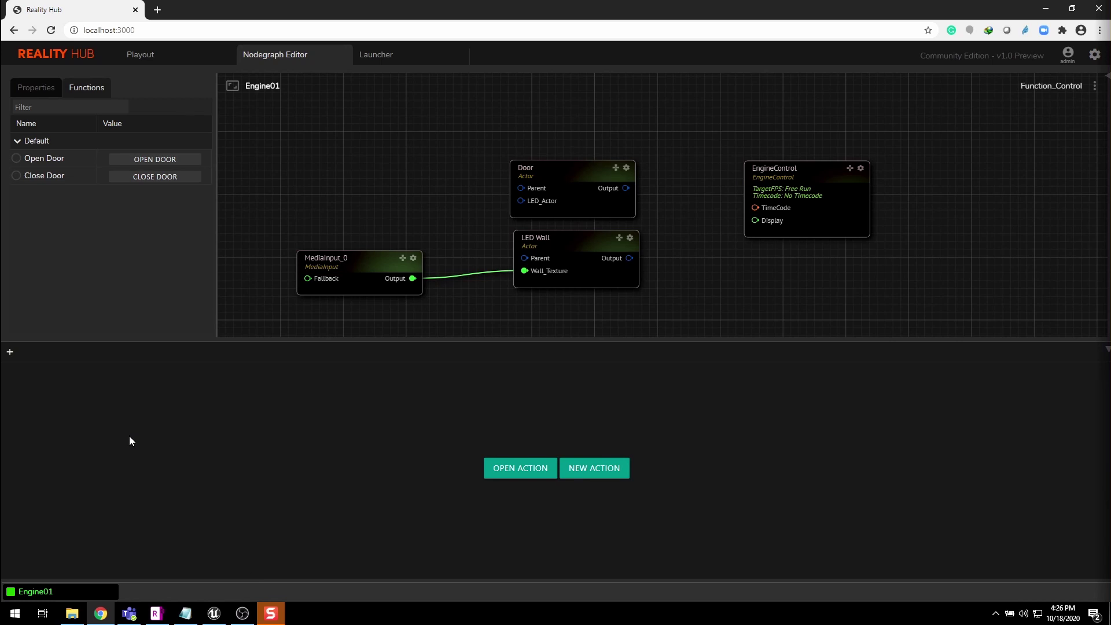
{"action": "left_click", "coordinate": [10, 355]}
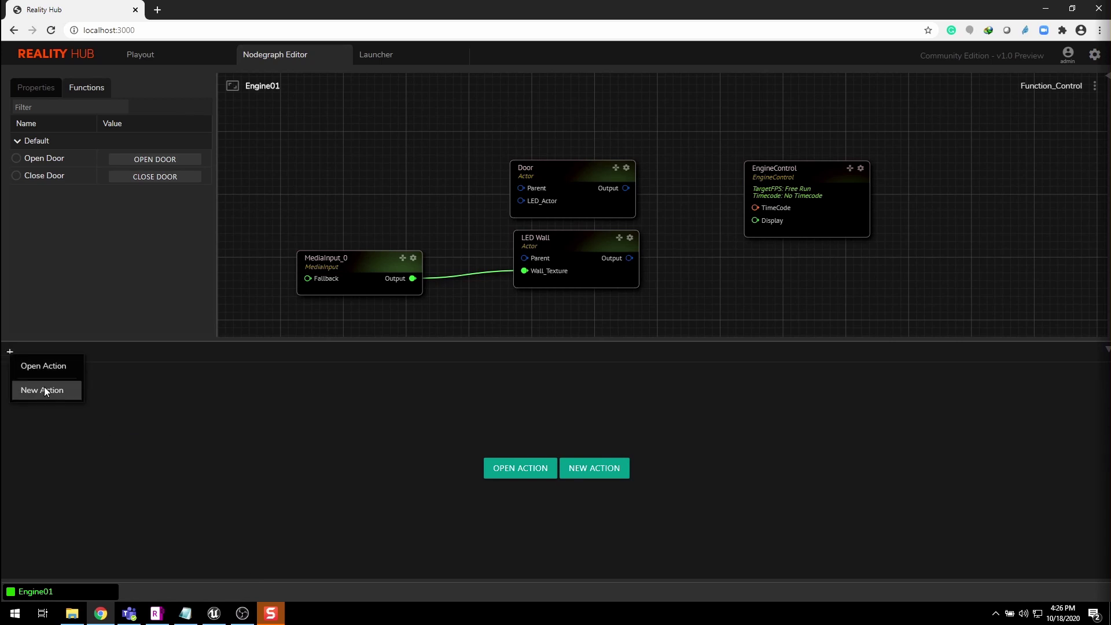
{"action": "left_click", "coordinate": [395, 491]}
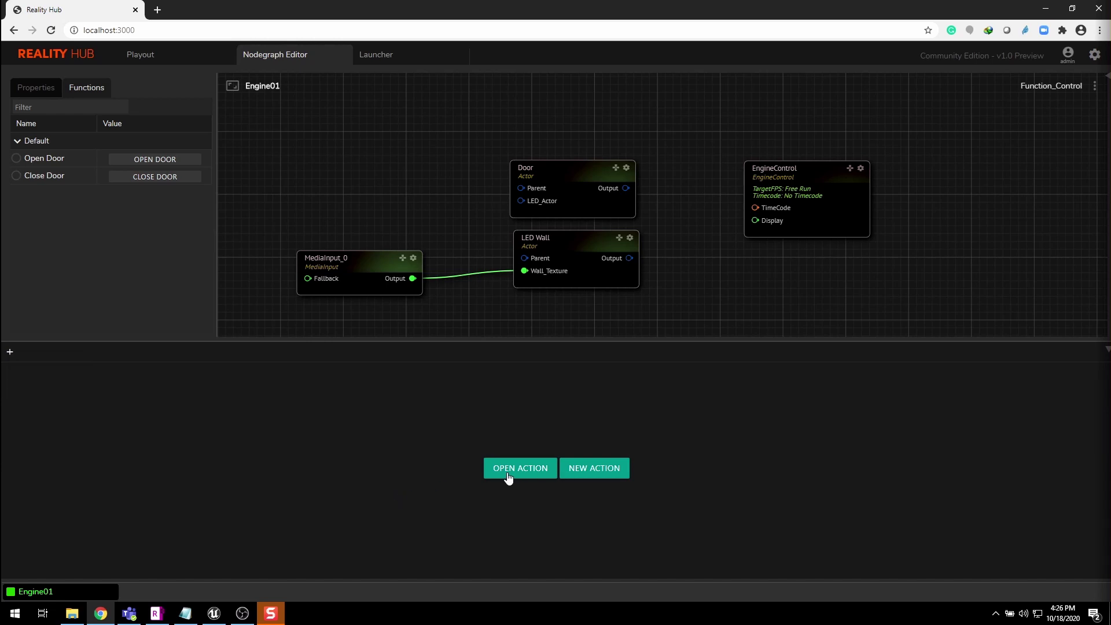
{"action": "left_click", "coordinate": [594, 470]}
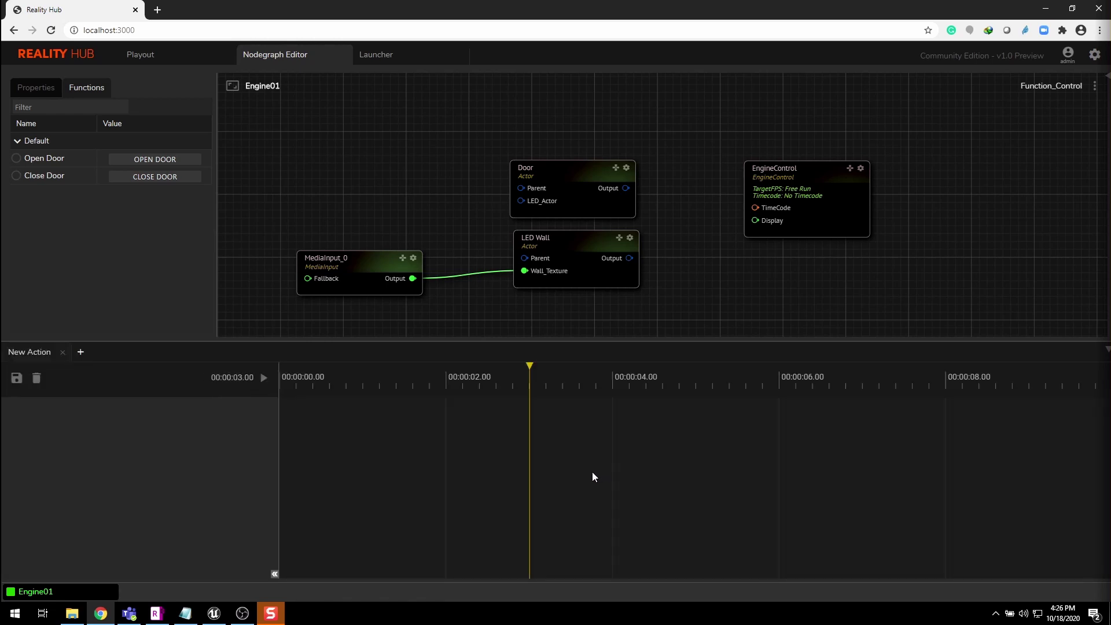
{"action": "left_click_drag", "start_coordinate": [528, 367], "coordinate": [272, 376]}
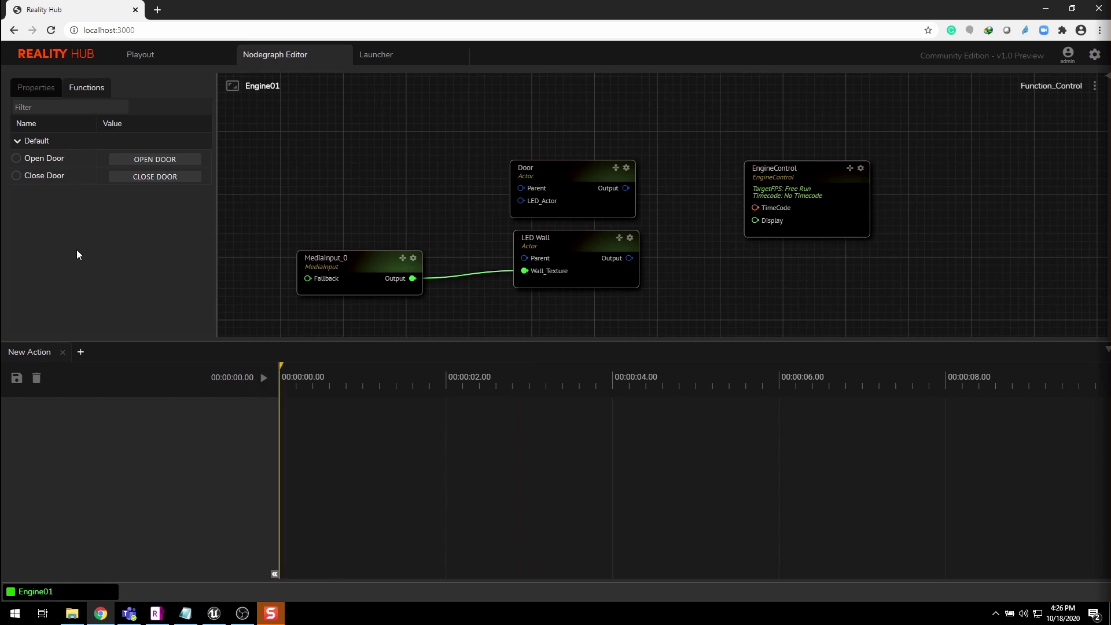
- Add Door's Open Door to the action timeline and key it at 00:00:00.00
{"action": "left_click", "coordinate": [16, 159]}
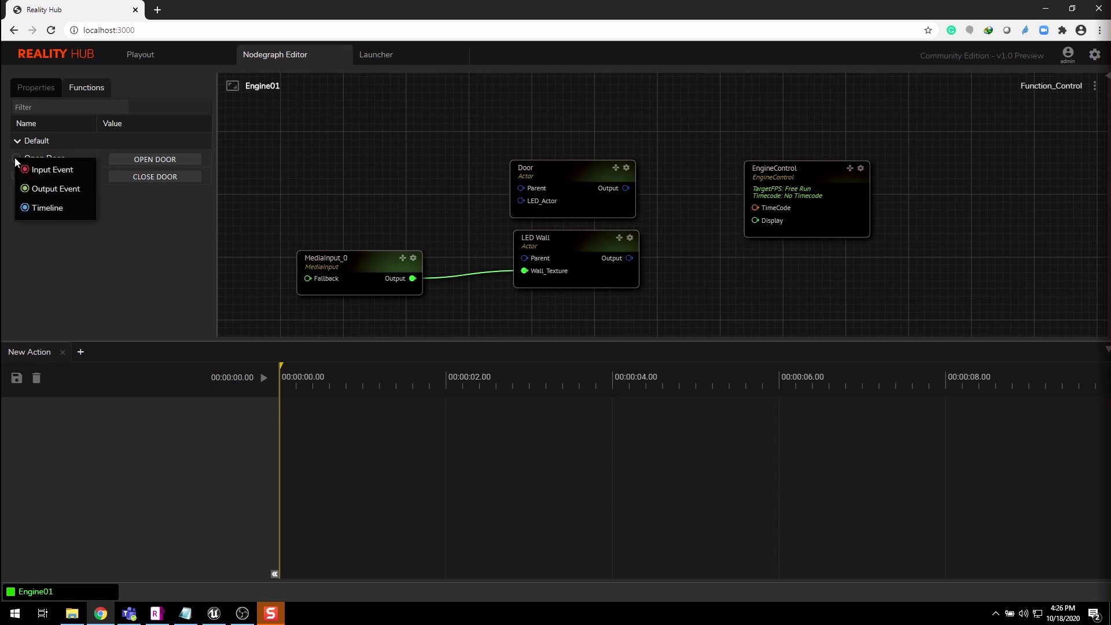
{"action": "left_click", "coordinate": [58, 207]}
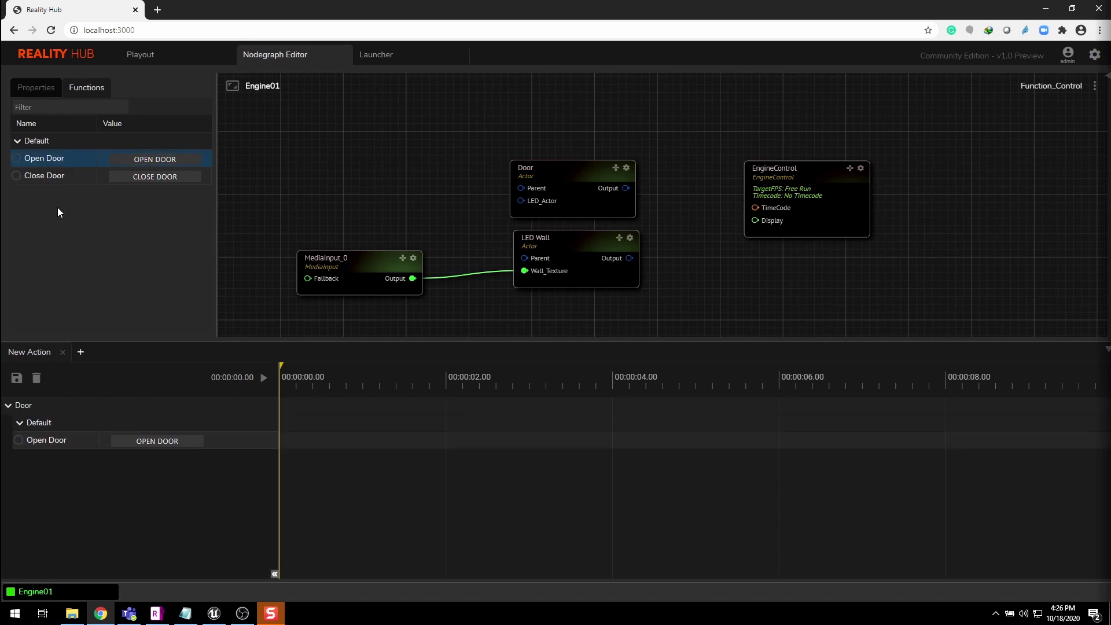
{"action": "left_click", "coordinate": [18, 443]}
{"action": "left_click", "coordinate": [58, 457]}
- Add Close Door keyed at about 9.2 seconds, then rewind the playhead to the start
{"action": "left_click_drag", "start_coordinate": [345, 371], "coordinate": [1063, 431]}
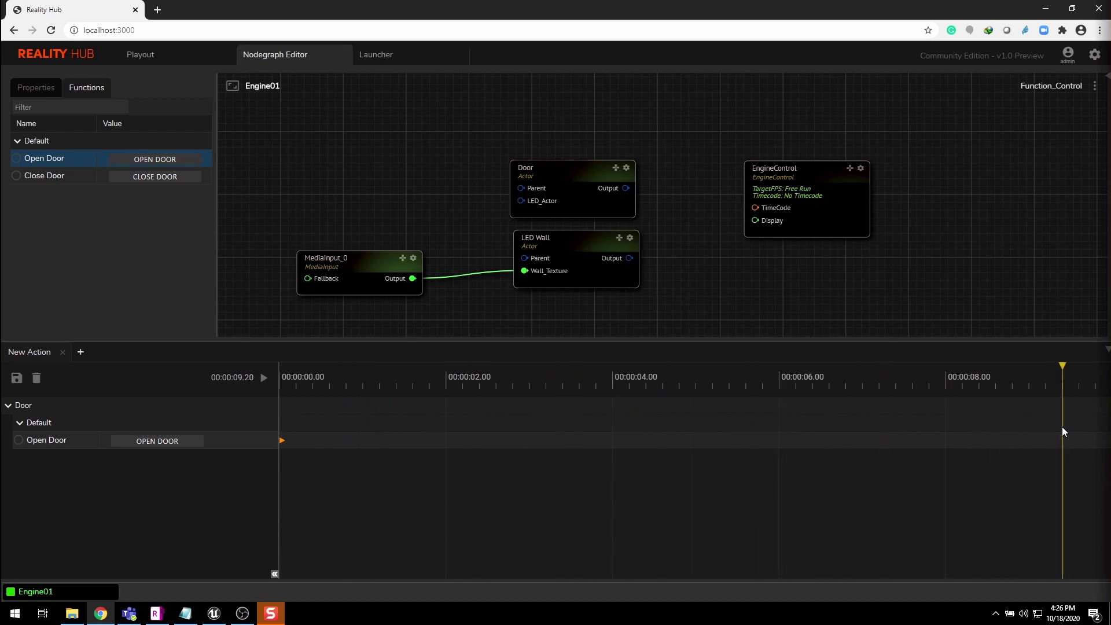
{"action": "left_click", "coordinate": [17, 177]}
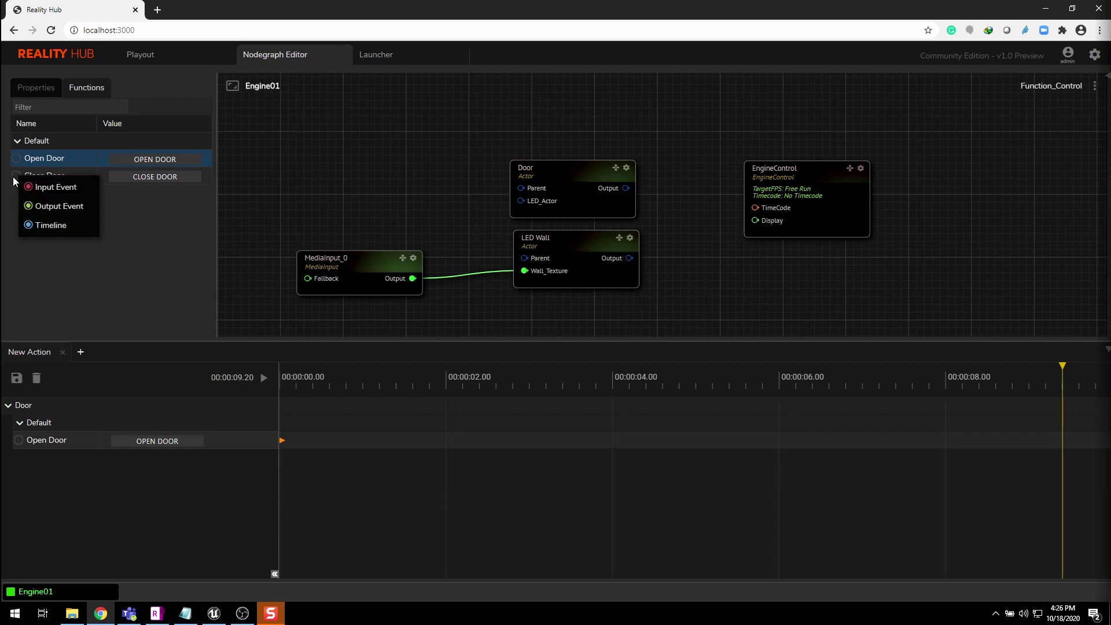
{"action": "left_click", "coordinate": [58, 226]}
{"action": "left_click", "coordinate": [19, 458]}
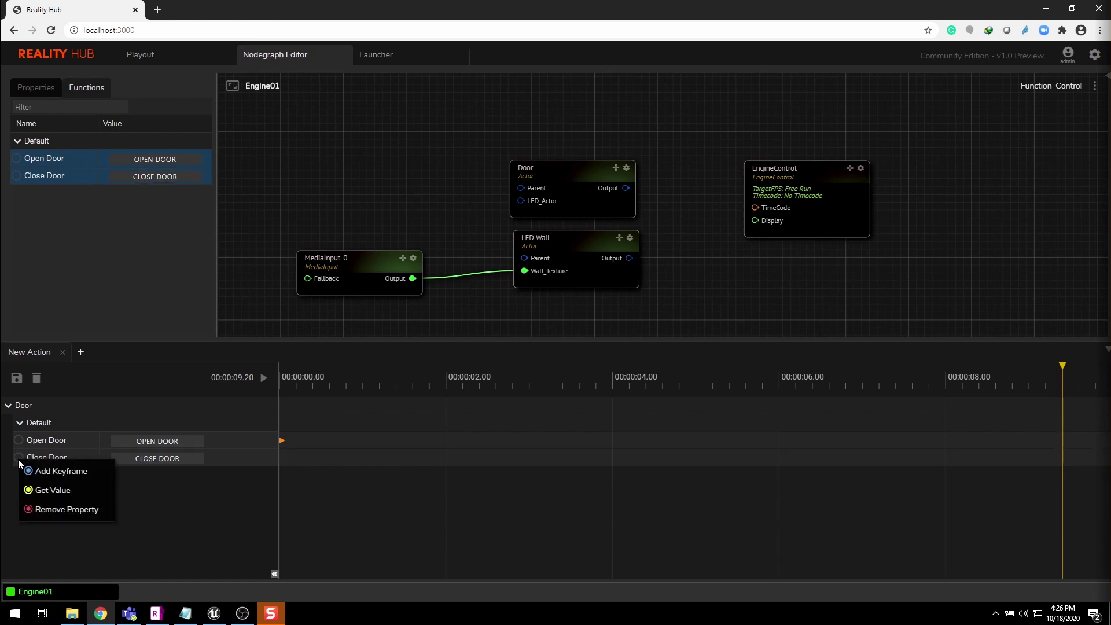
{"action": "left_click", "coordinate": [67, 471]}
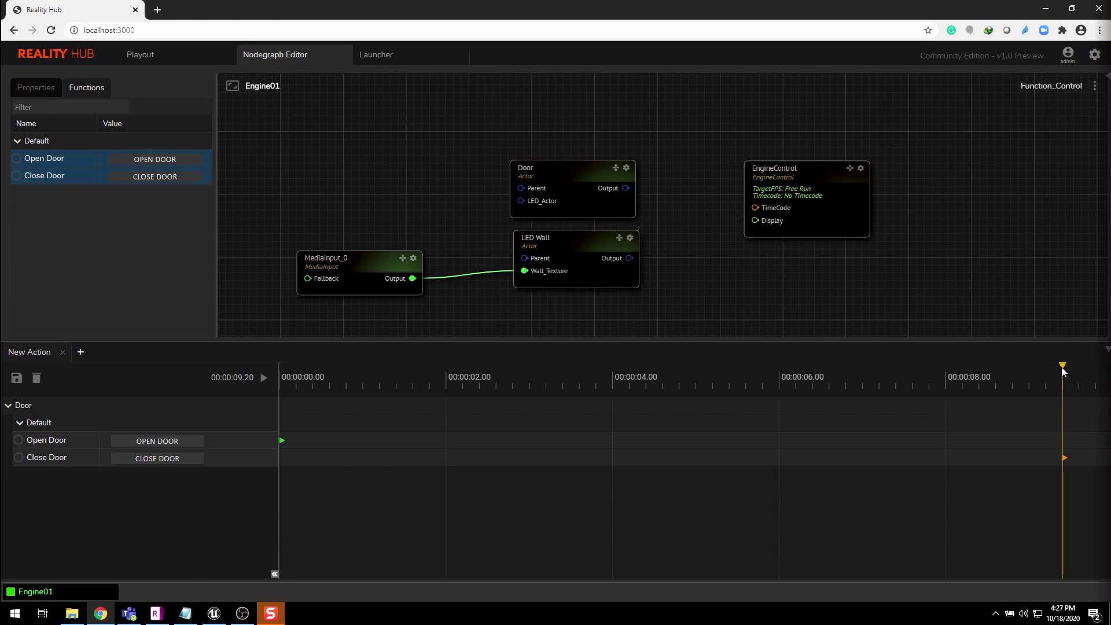
{"action": "left_click_drag", "start_coordinate": [1062, 367], "coordinate": [277, 397]}
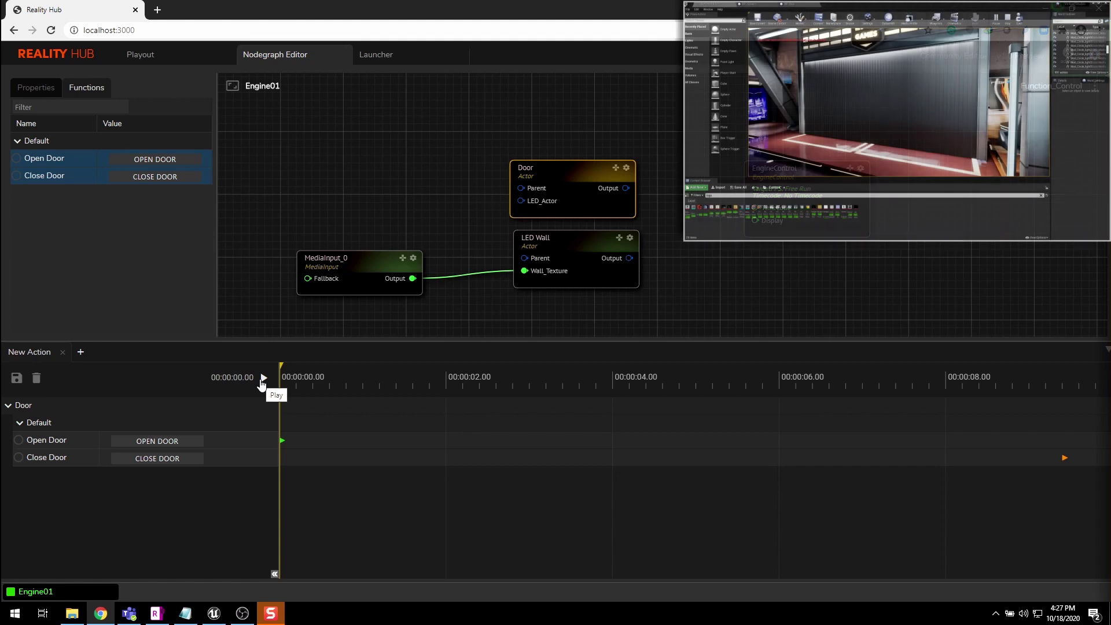
- Play the New Action to preview the door opening and closing, then save it
{"action": "left_click", "coordinate": [263, 378]}
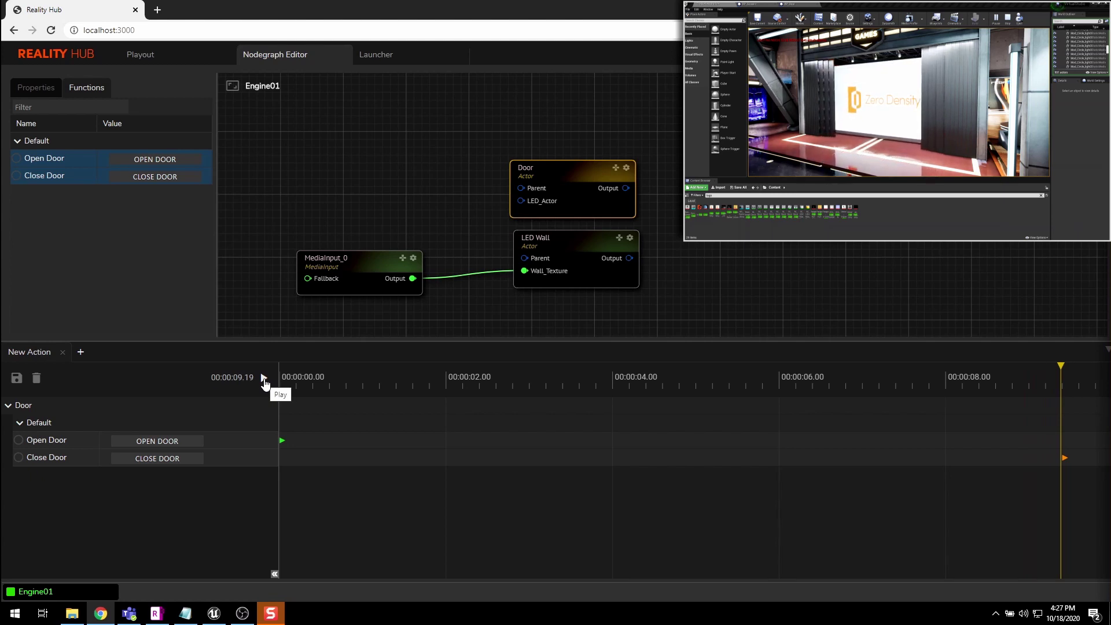
{"action": "left_click", "coordinate": [16, 379]}
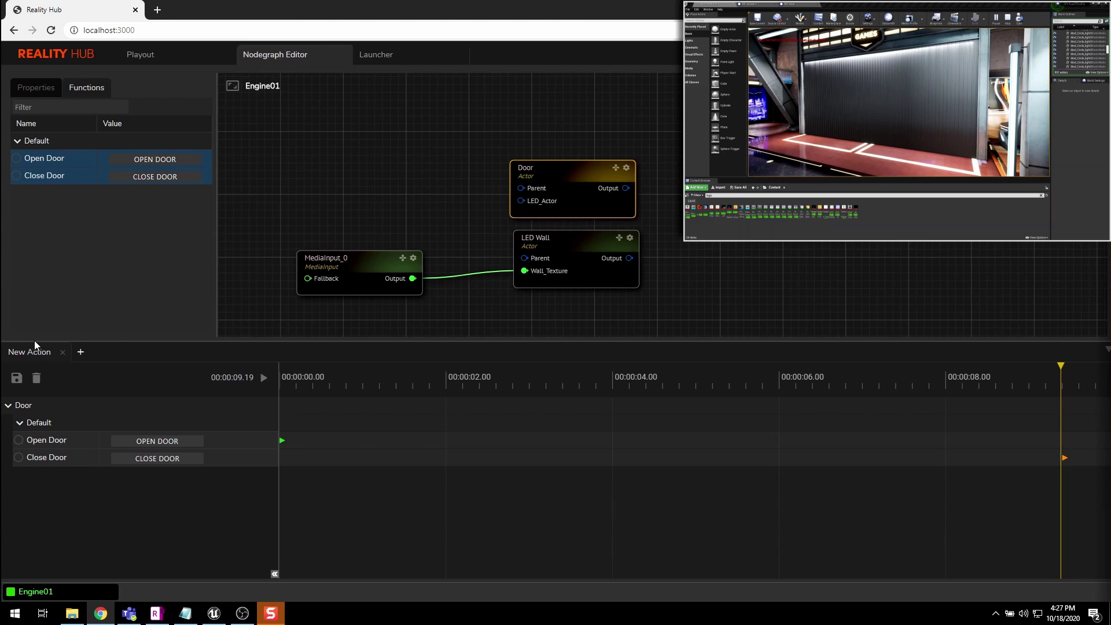
{"action": "left_click", "coordinate": [80, 353]}
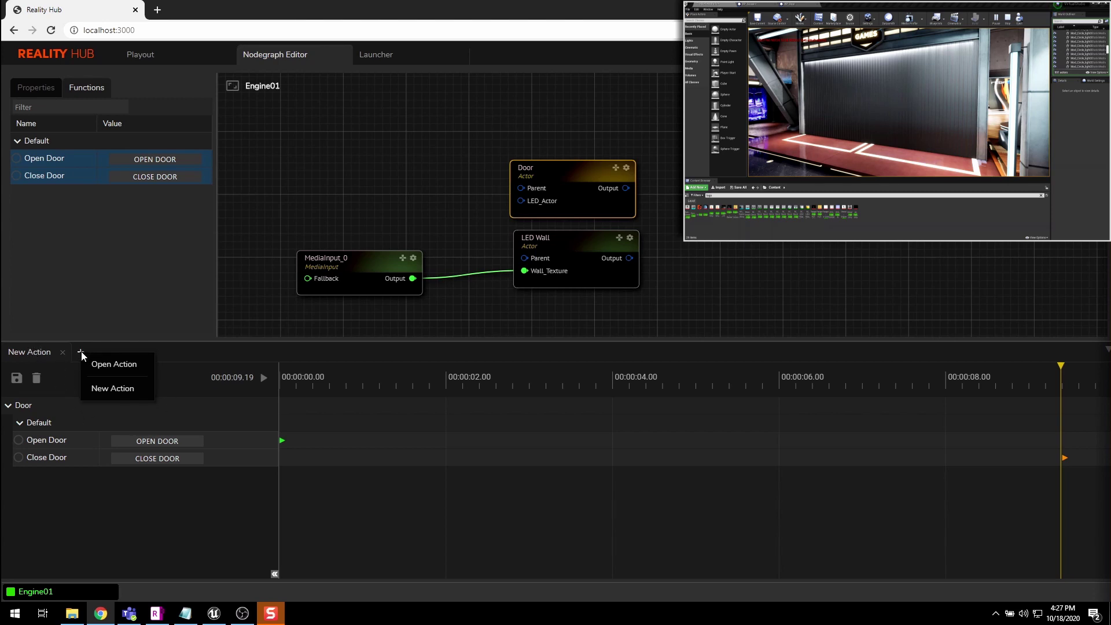
{"action": "left_click", "coordinate": [120, 386]}
{"action": "left_click", "coordinate": [152, 352]}
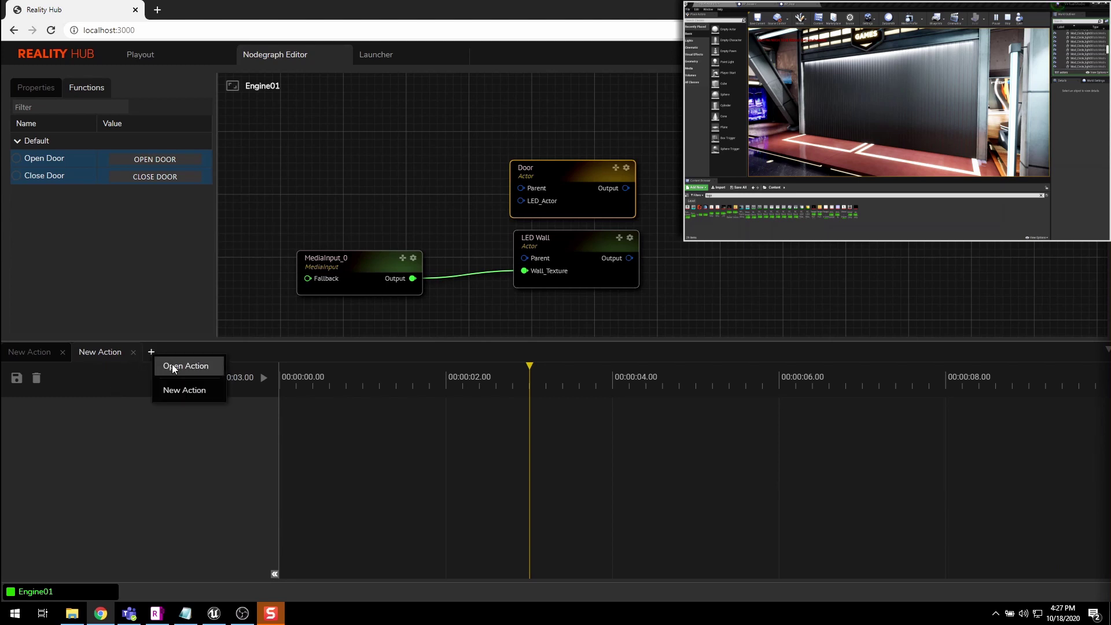
{"action": "left_click", "coordinate": [177, 385]}
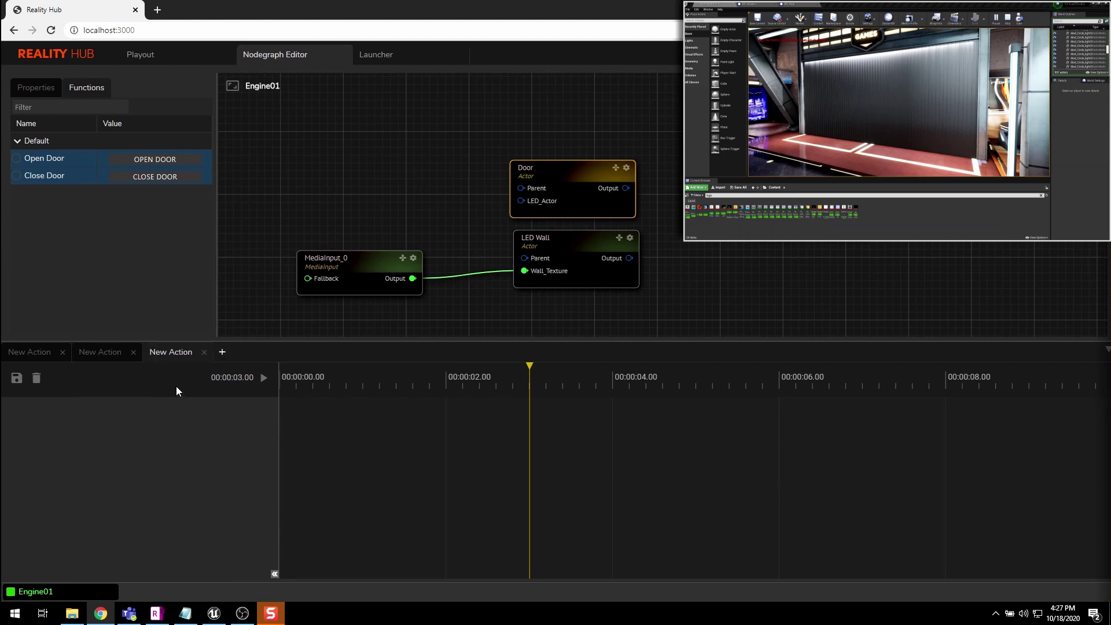
{"action": "left_click", "coordinate": [222, 352]}
{"action": "left_click", "coordinate": [249, 390]}
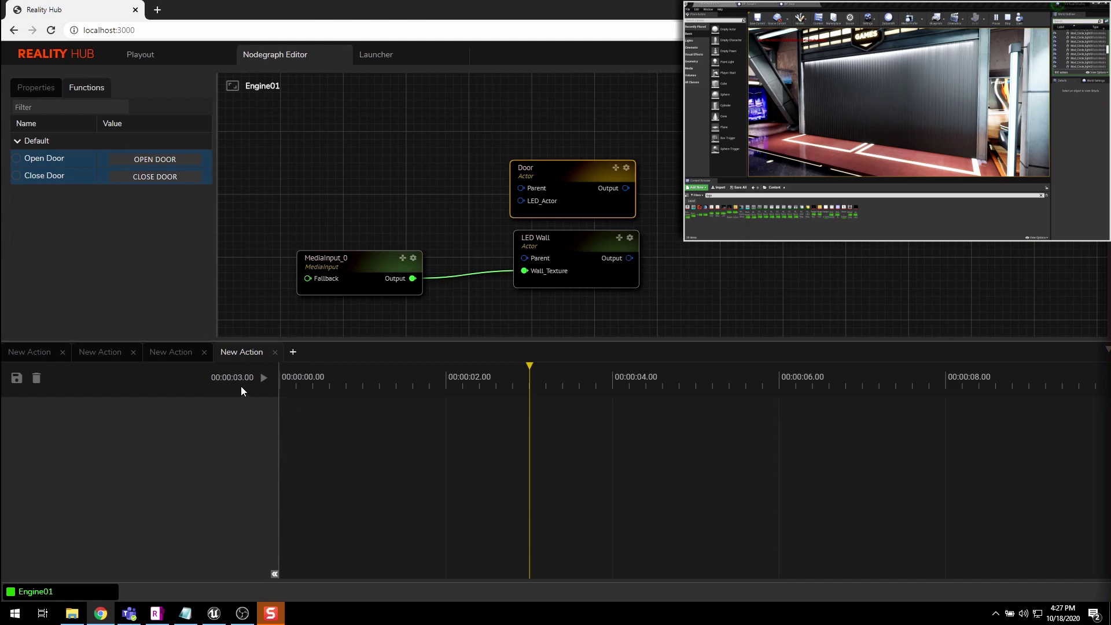
{"action": "left_click", "coordinate": [275, 352]}
{"action": "left_click", "coordinate": [204, 353]}
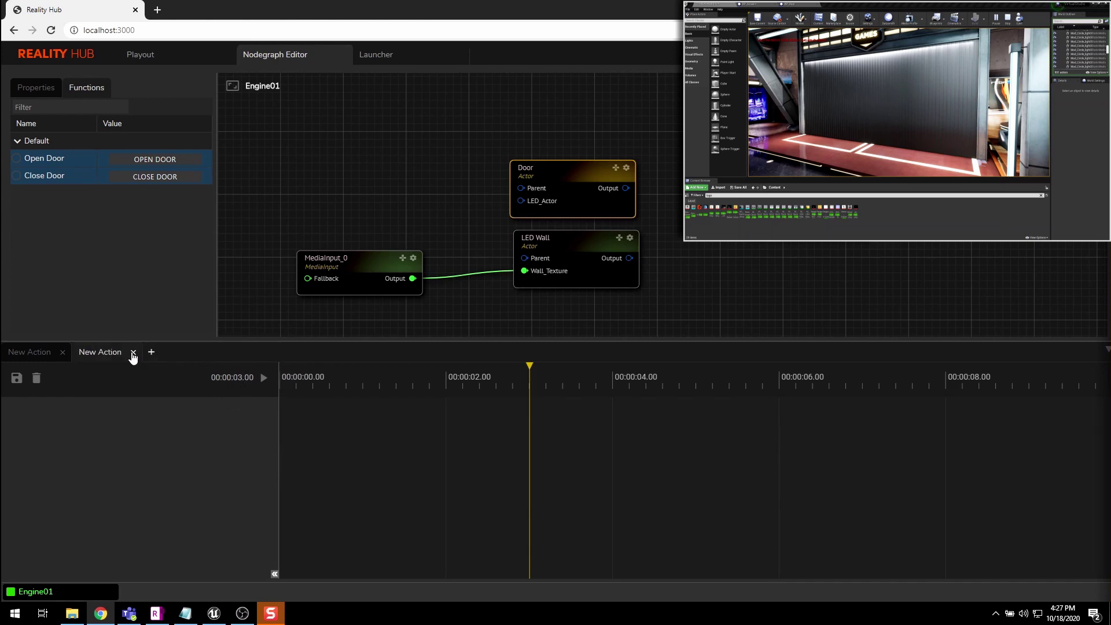
{"action": "left_click", "coordinate": [133, 352]}
{"action": "left_click", "coordinate": [81, 352]}
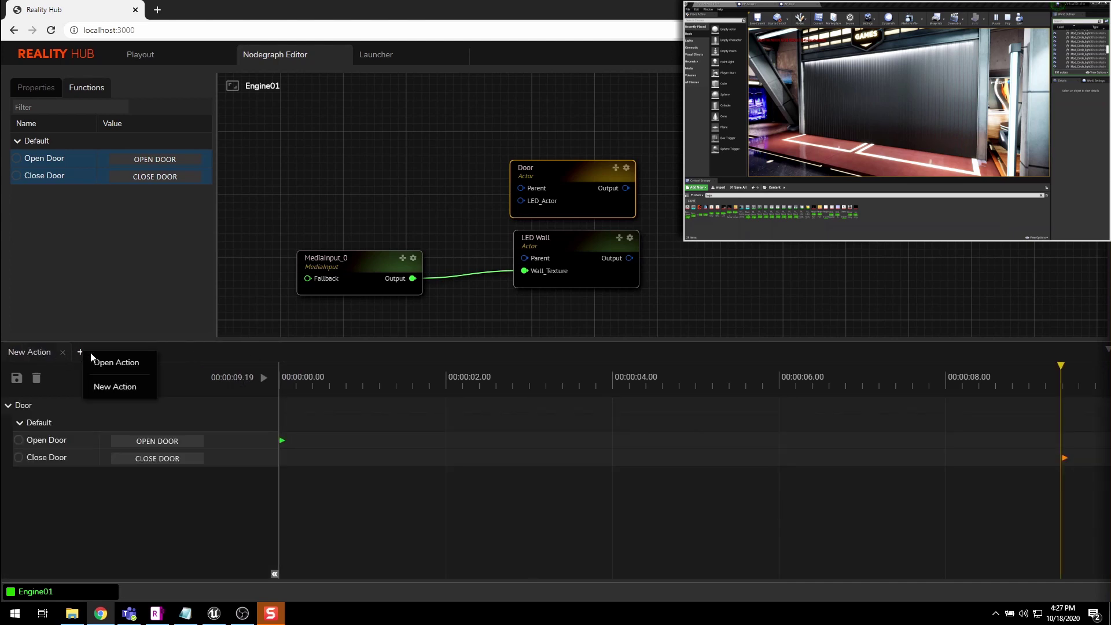
{"action": "left_click", "coordinate": [93, 360]}
{"action": "left_click", "coordinate": [402, 258]}
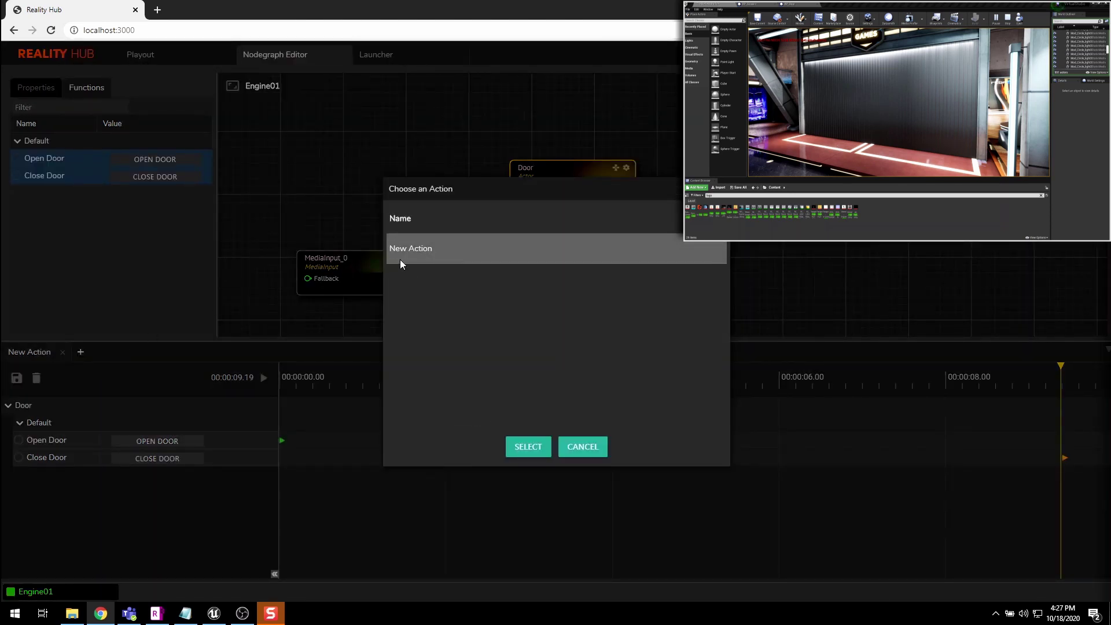
{"action": "left_click", "coordinate": [576, 449]}
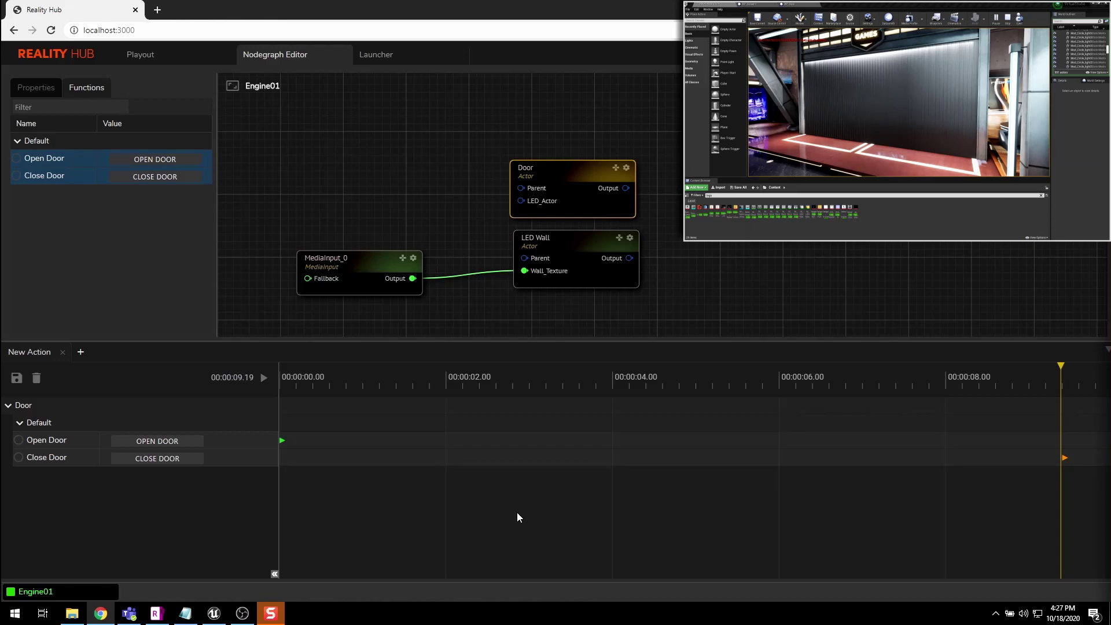
- Hide the action timeline panel and move the EngineControl node to the right
{"action": "left_click", "coordinate": [1106, 351]}
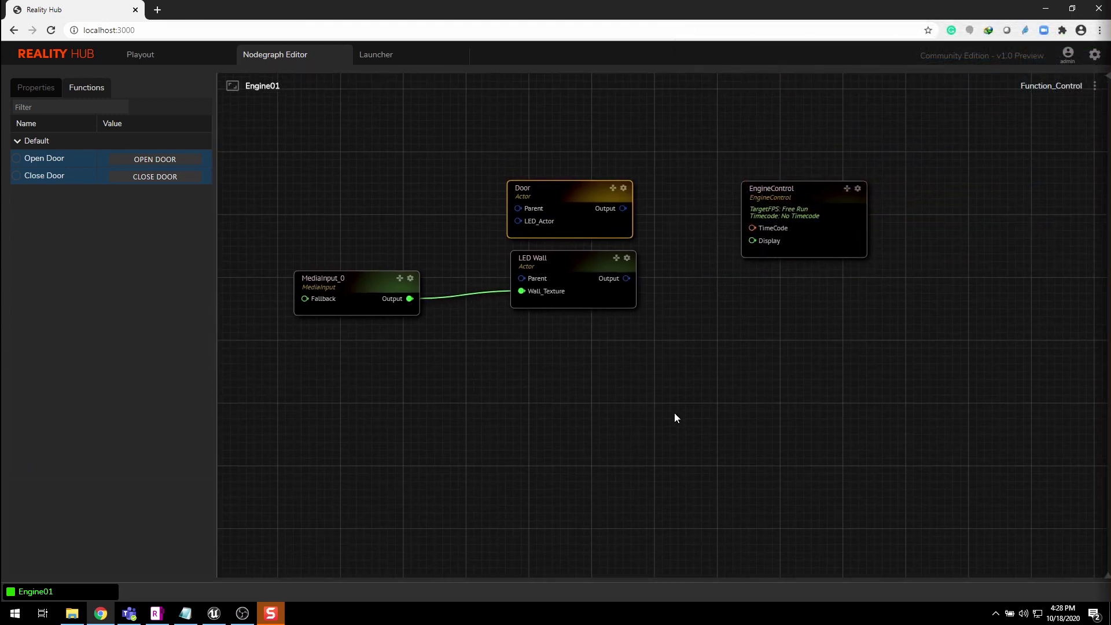
{"action": "left_click_drag", "start_coordinate": [764, 199], "coordinate": [869, 237]}
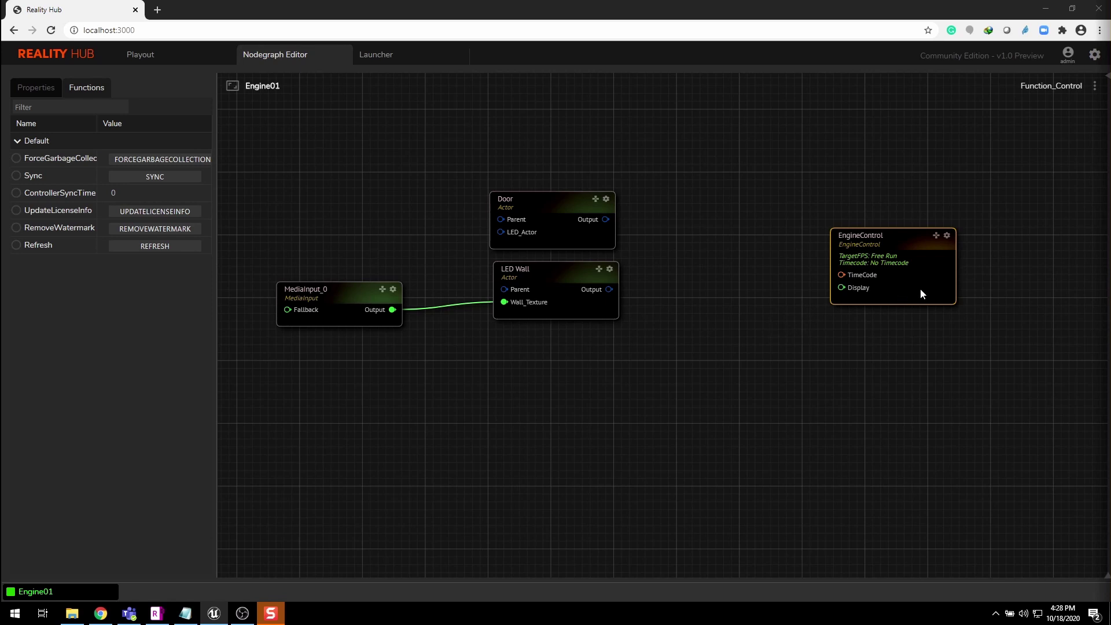
{"action": "left_click_drag", "start_coordinate": [920, 294], "coordinate": [967, 279]}
- Move MediaInput_0, Door and LED Wall far left, leaving open space beside EngineControl
{"action": "right_click_drag", "start_coordinate": [660, 293], "coordinate": [679, 282]}
{"action": "left_click_drag", "start_coordinate": [343, 166], "coordinate": [663, 382]}
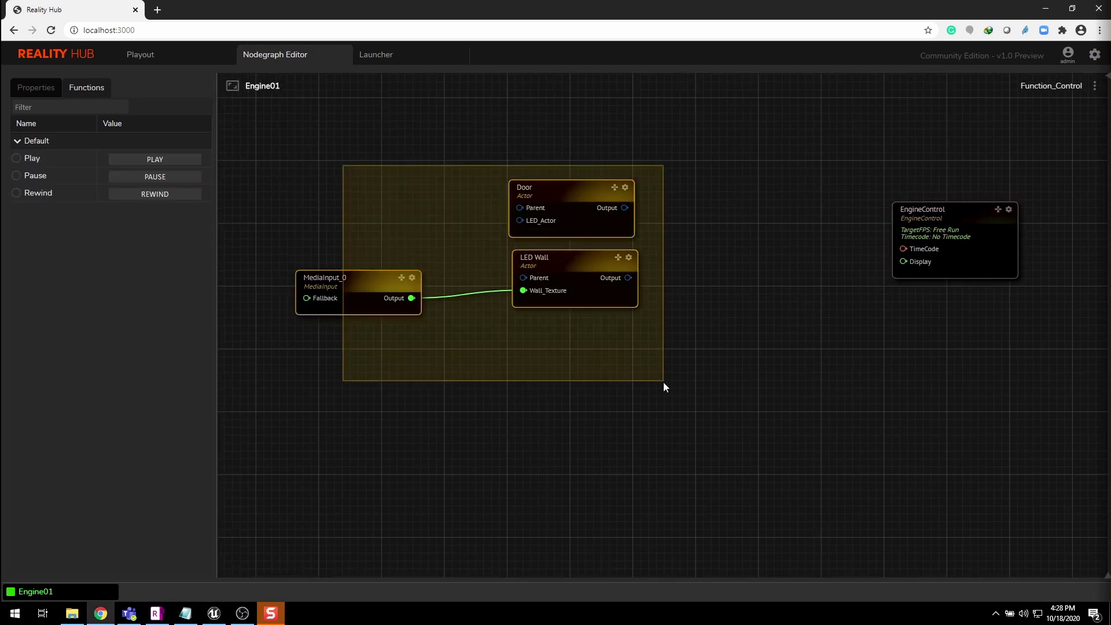
{"action": "left_click_drag", "start_coordinate": [583, 272], "coordinate": [326, 267]}
{"action": "right_click_drag", "start_coordinate": [685, 328], "coordinate": [610, 327]}
{"action": "left_click_drag", "start_coordinate": [912, 275], "coordinate": [957, 247]}
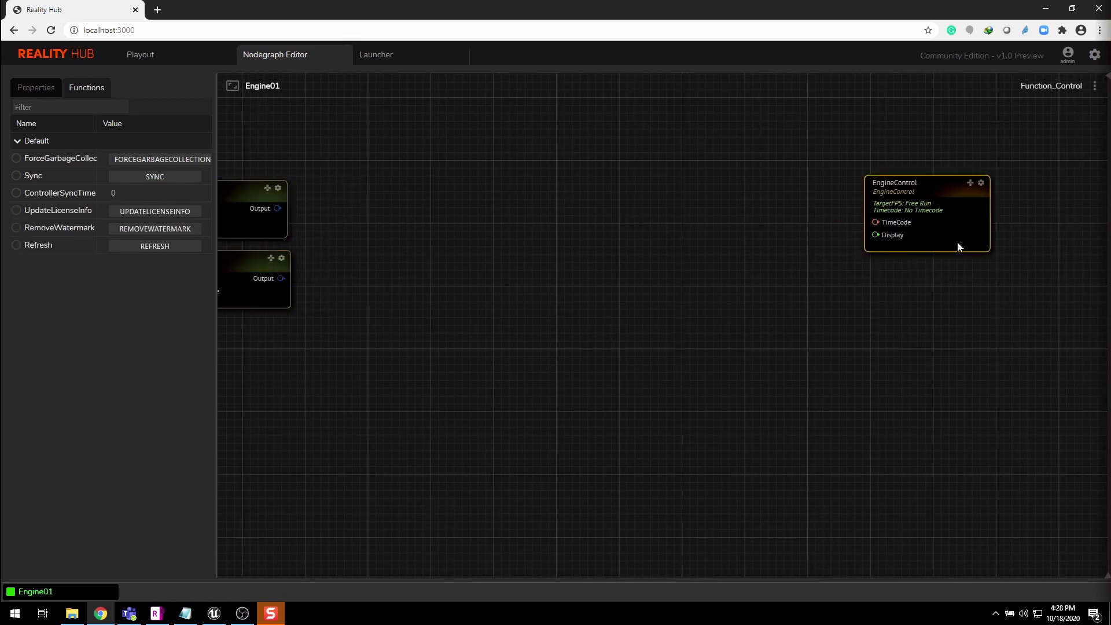
{"action": "right_click_drag", "start_coordinate": [614, 277], "coordinate": [539, 294]}
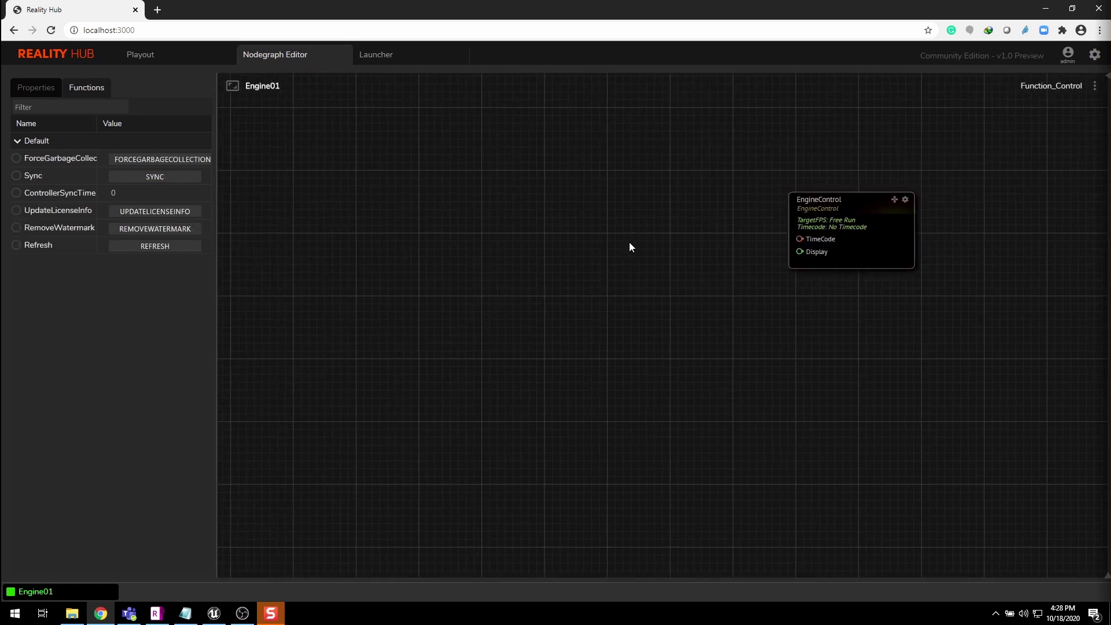
- Add a Mixer node and wire its Multiviewer output to EngineControl's Display
{"action": "right_click", "coordinate": [630, 243]}
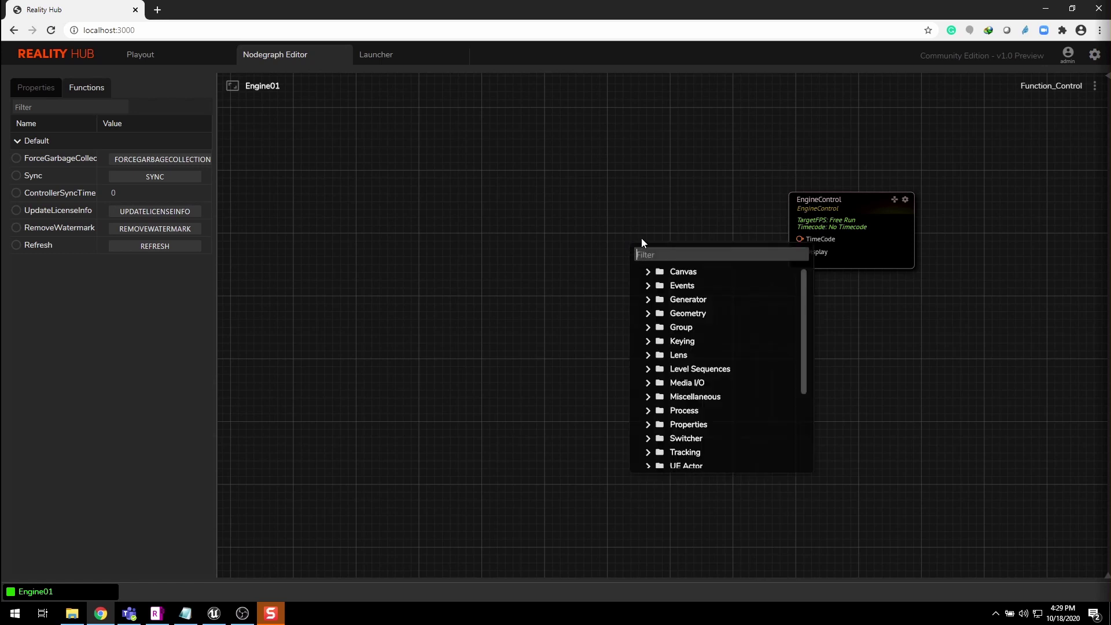
{"action": "type", "text": "mixer"}
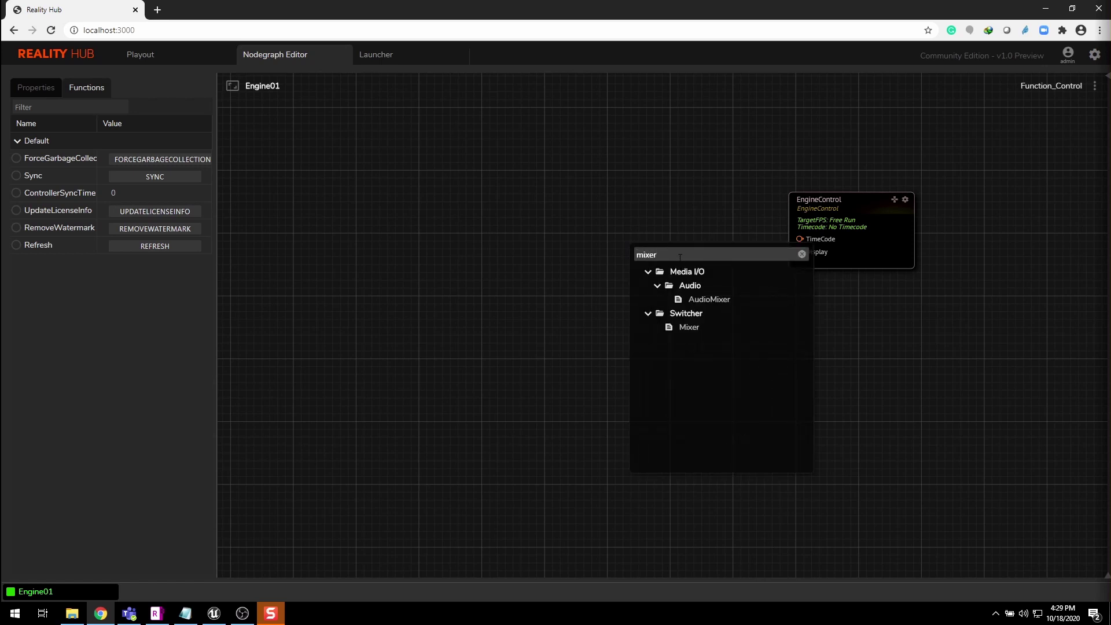
{"action": "left_click", "coordinate": [693, 329]}
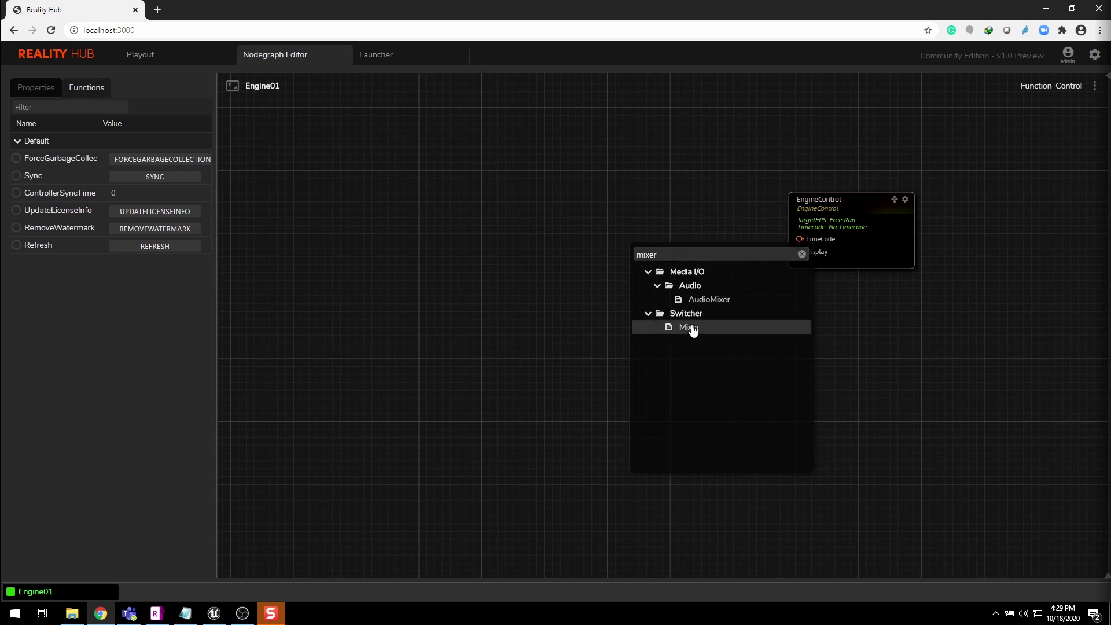
{"action": "left_click", "coordinate": [693, 329]}
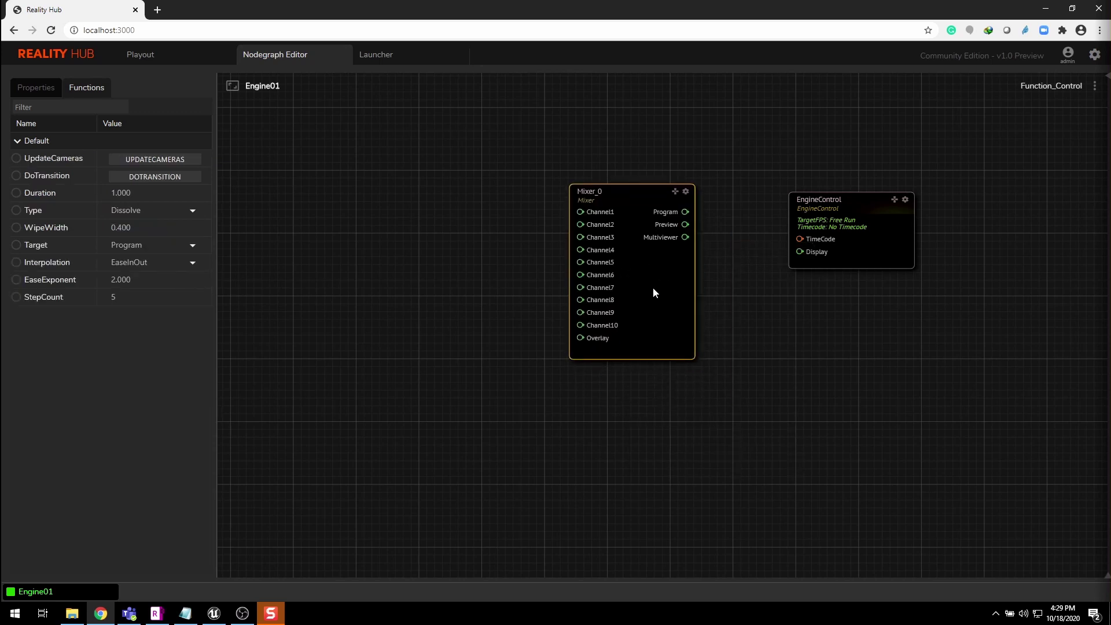
{"action": "left_click_drag", "start_coordinate": [678, 257], "coordinate": [816, 252]}
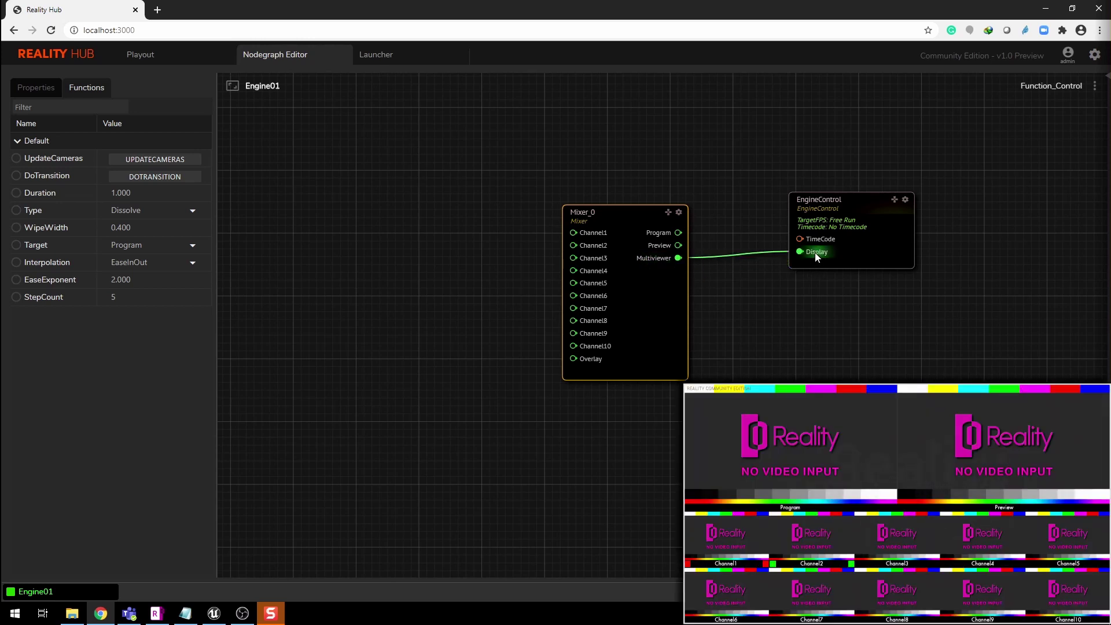
- Reposition the Mixer_0 and EngineControl nodes together on the canvas
{"action": "left_click_drag", "start_coordinate": [894, 255], "coordinate": [878, 265]}
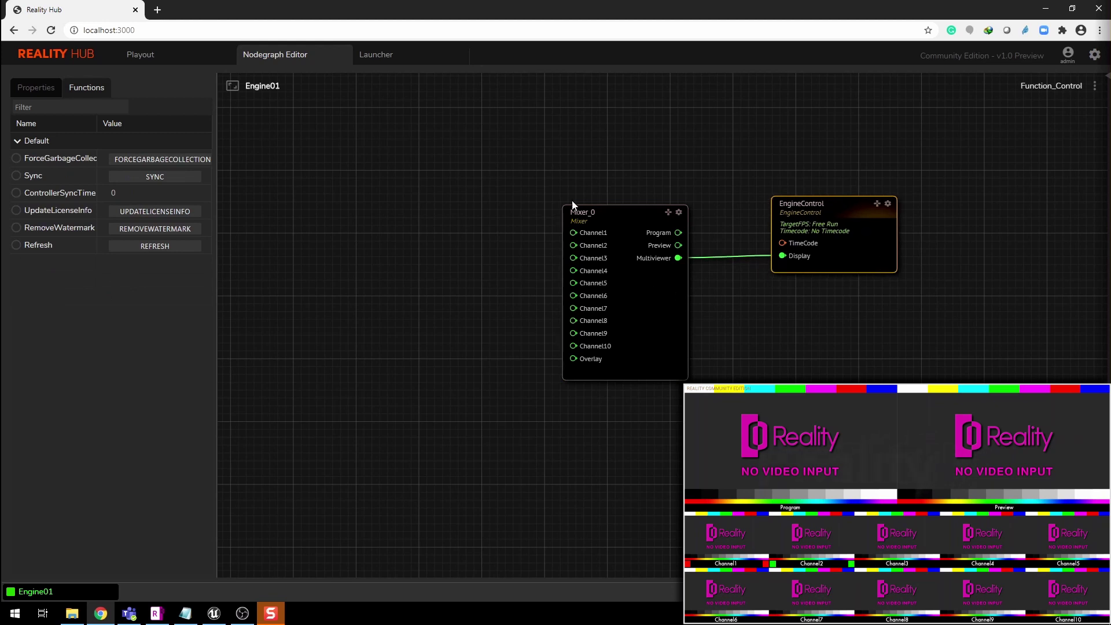
{"action": "left_click_drag", "start_coordinate": [575, 147], "coordinate": [874, 346]}
{"action": "left_click_drag", "start_coordinate": [678, 328], "coordinate": [803, 299]}
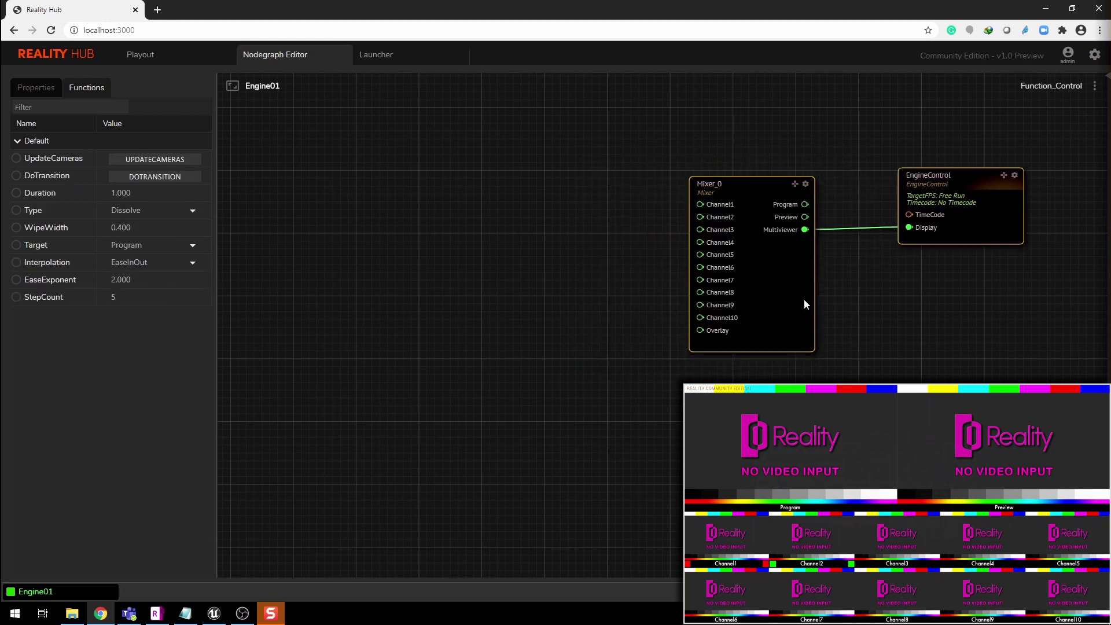
{"action": "left_click", "coordinate": [553, 252]}
{"action": "scroll", "coordinate": [551, 238], "scroll_direction": "up", "scroll_amount": 1}
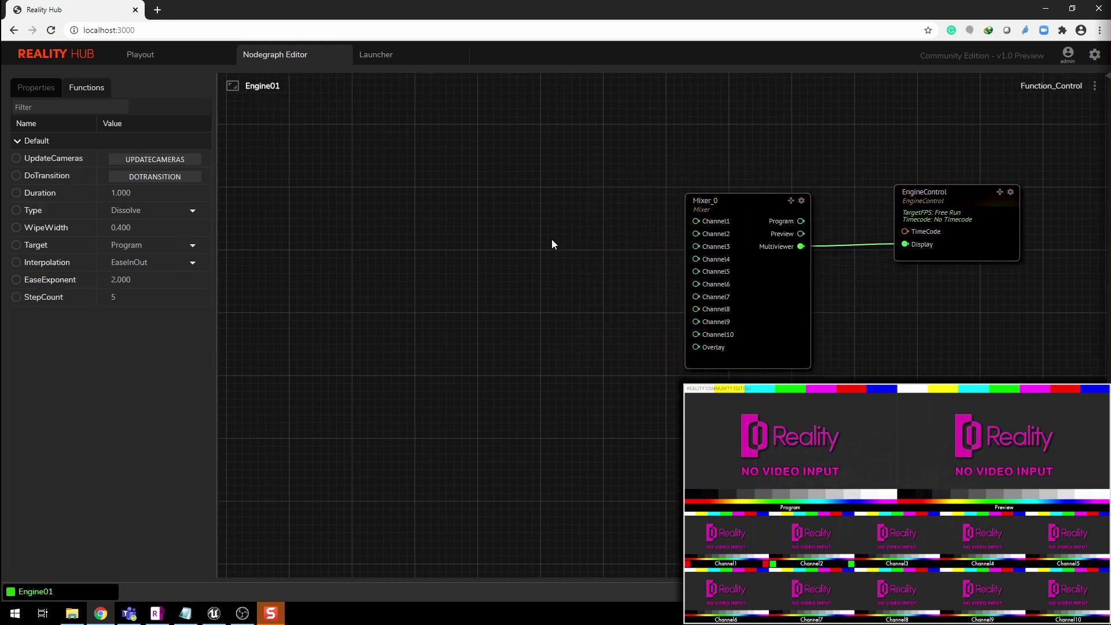
{"action": "right_click", "coordinate": [511, 220]}
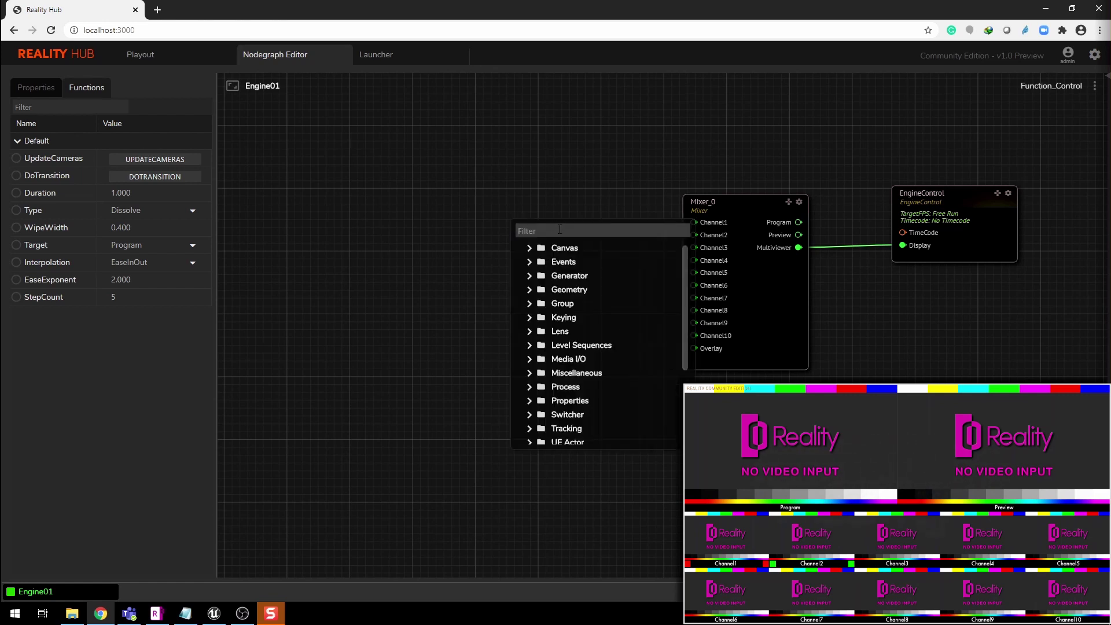
- Add a Camera_0 node feeding Mixer_0's Channel1 and shift the three nodes right
{"action": "type", "text": "camera"}
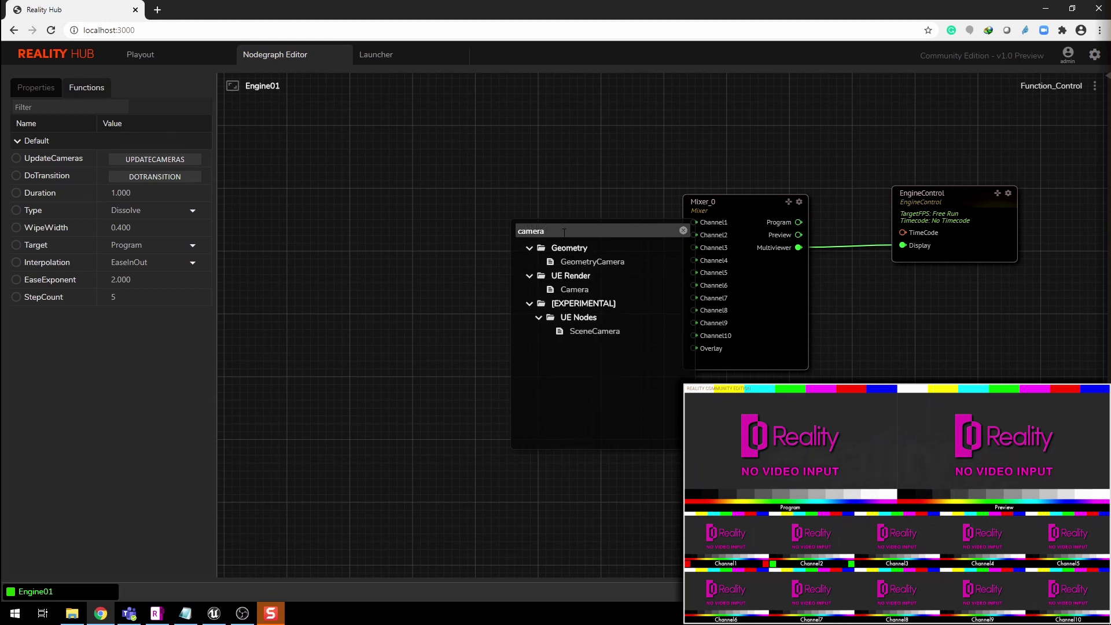
{"action": "left_click", "coordinate": [578, 290]}
{"action": "left_click_drag", "start_coordinate": [590, 236], "coordinate": [717, 225]}
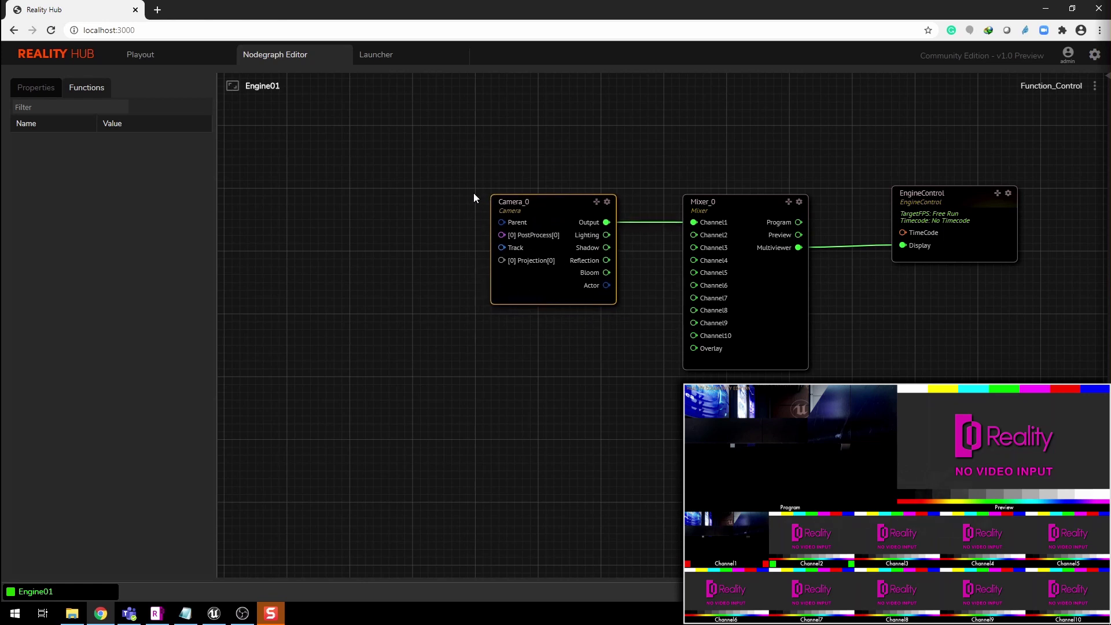
{"action": "left_click_drag", "start_coordinate": [455, 136], "coordinate": [942, 371]}
{"action": "left_click_drag", "start_coordinate": [790, 366], "coordinate": [873, 357]}
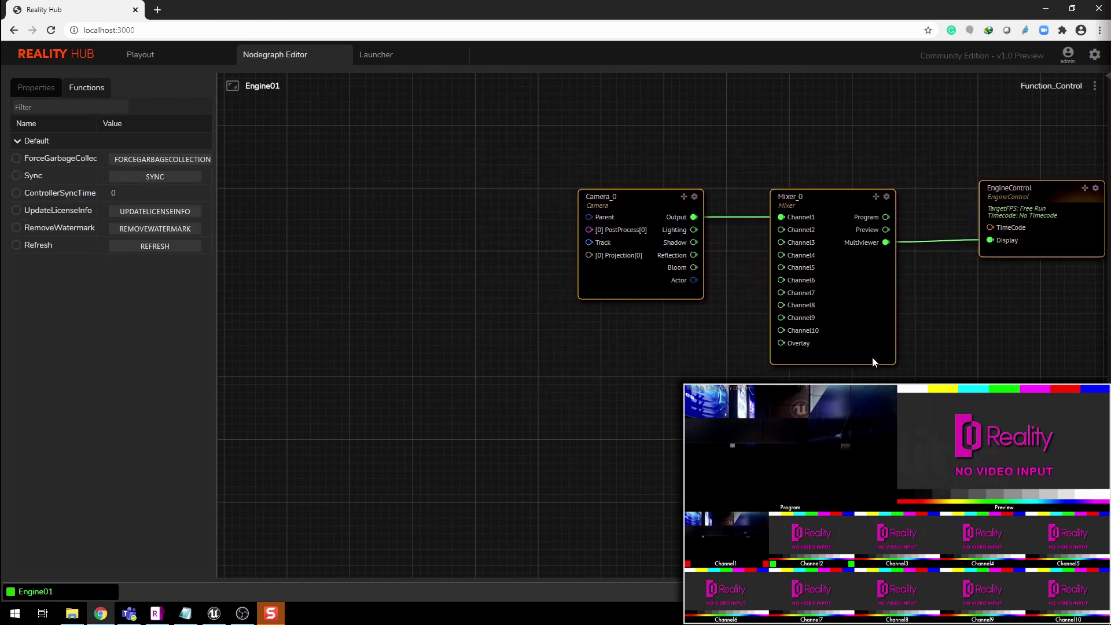
{"action": "left_click", "coordinate": [472, 337]}
- Add a UserTrack_0 node left of Camera_0, connecting its Track to Camera_0's Track input
{"action": "right_click", "coordinate": [427, 216]}
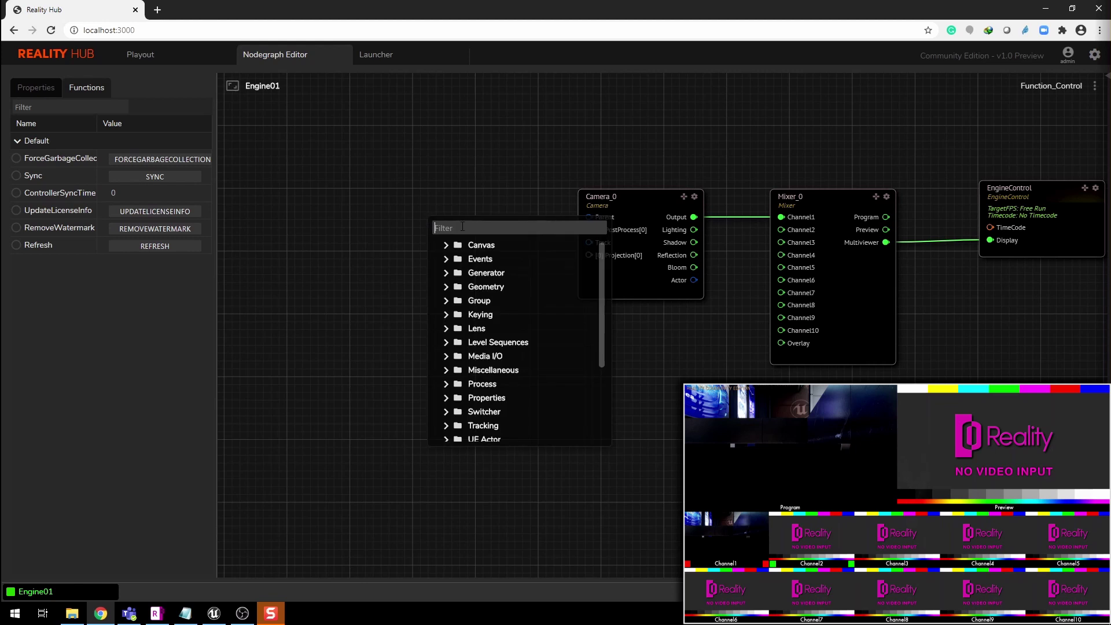
{"action": "type", "text": "user"}
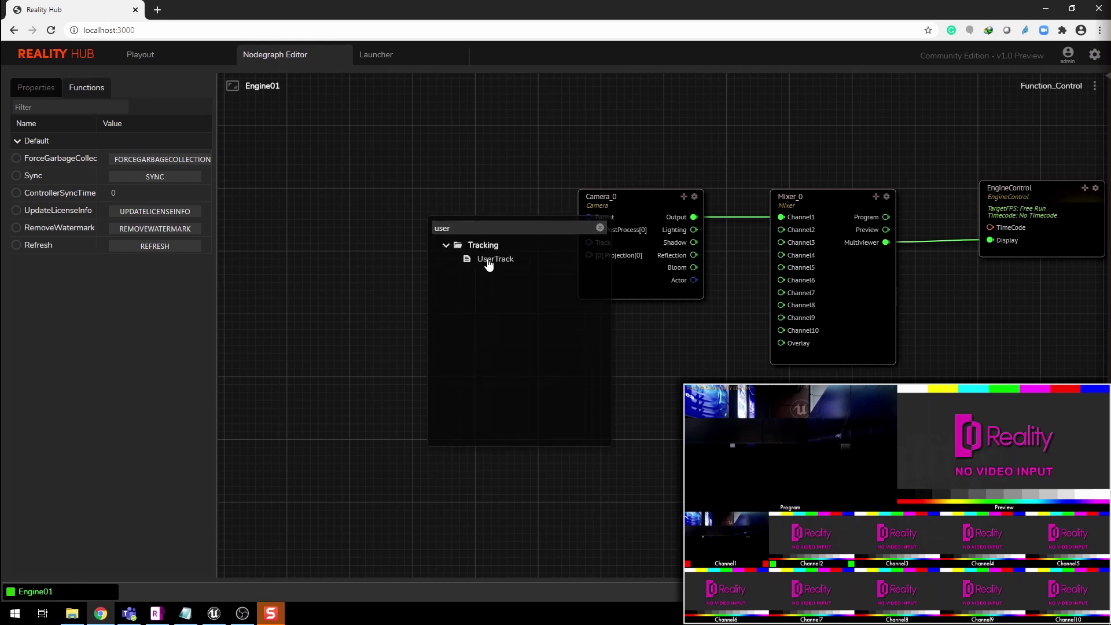
{"action": "left_click", "coordinate": [488, 263]}
{"action": "left_click_drag", "start_coordinate": [503, 237], "coordinate": [433, 238]}
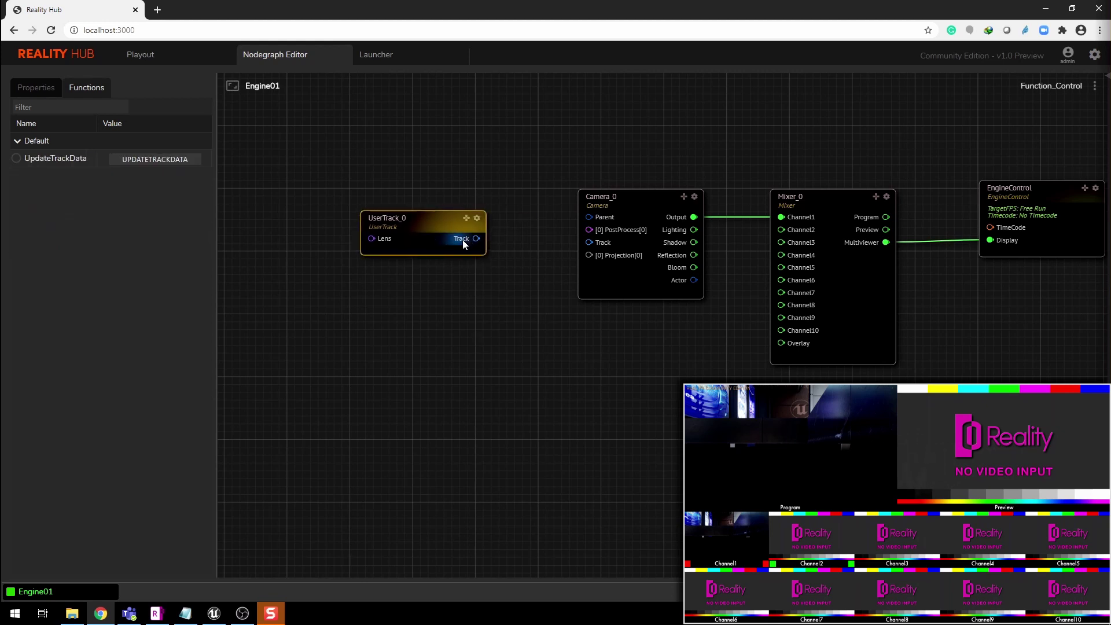
{"action": "left_click_drag", "start_coordinate": [518, 255], "coordinate": [606, 244]}
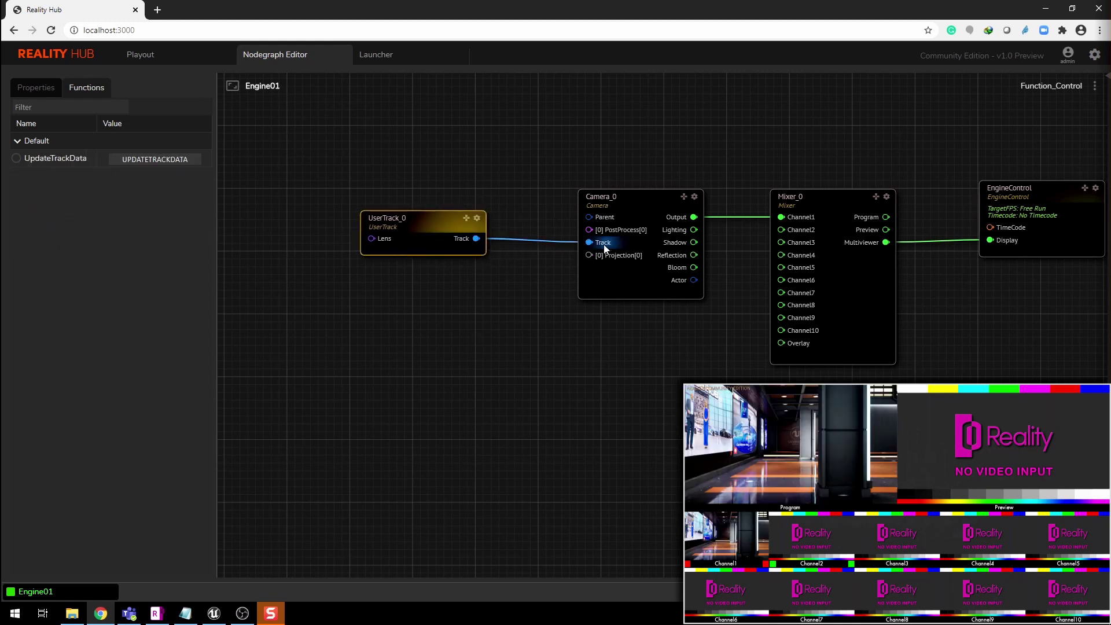
{"action": "left_click_drag", "start_coordinate": [425, 240], "coordinate": [415, 242]}
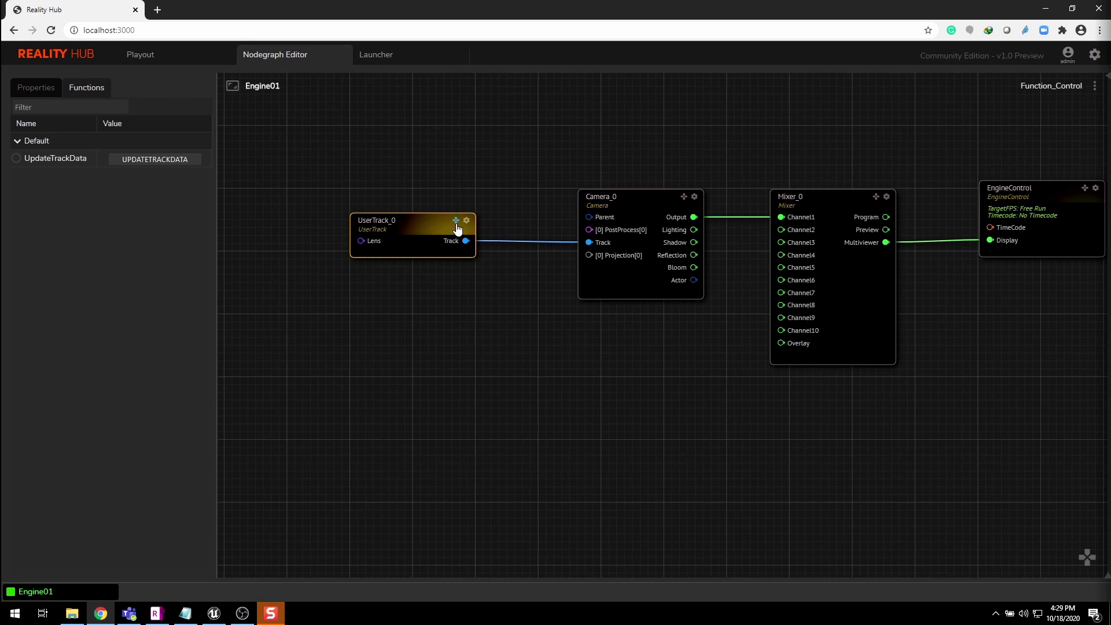
- Reposition the tracked camera view with interactive navigation and move UserTrack_0 lower
{"action": "scroll", "coordinate": [430, 220], "scroll_direction": "up", "scroll_amount": 3}
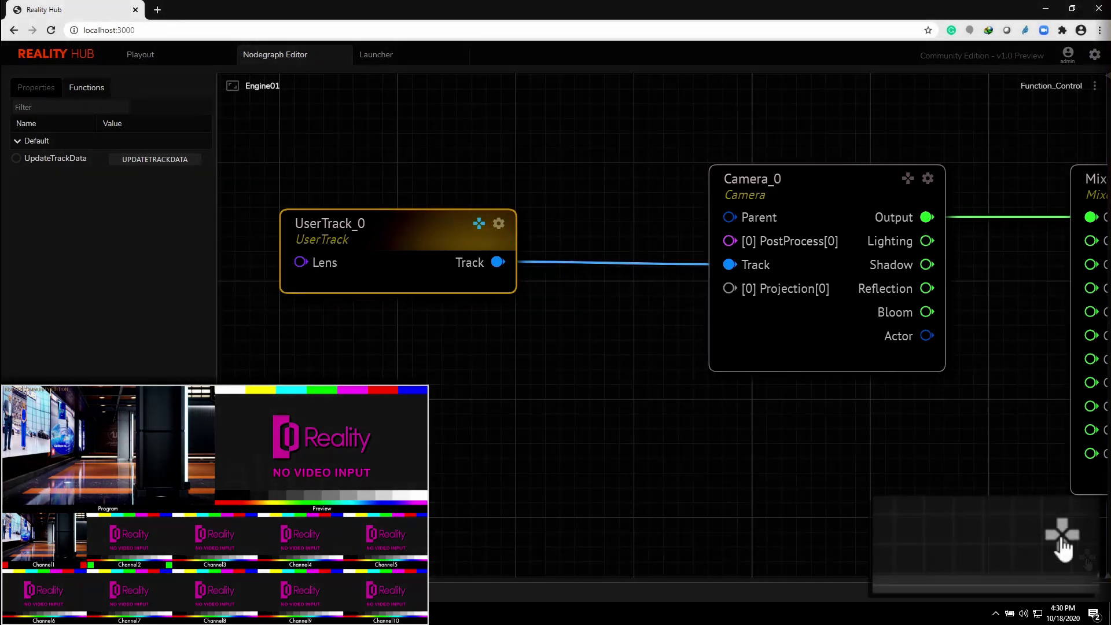
{"action": "left_click", "coordinate": [1088, 559]}
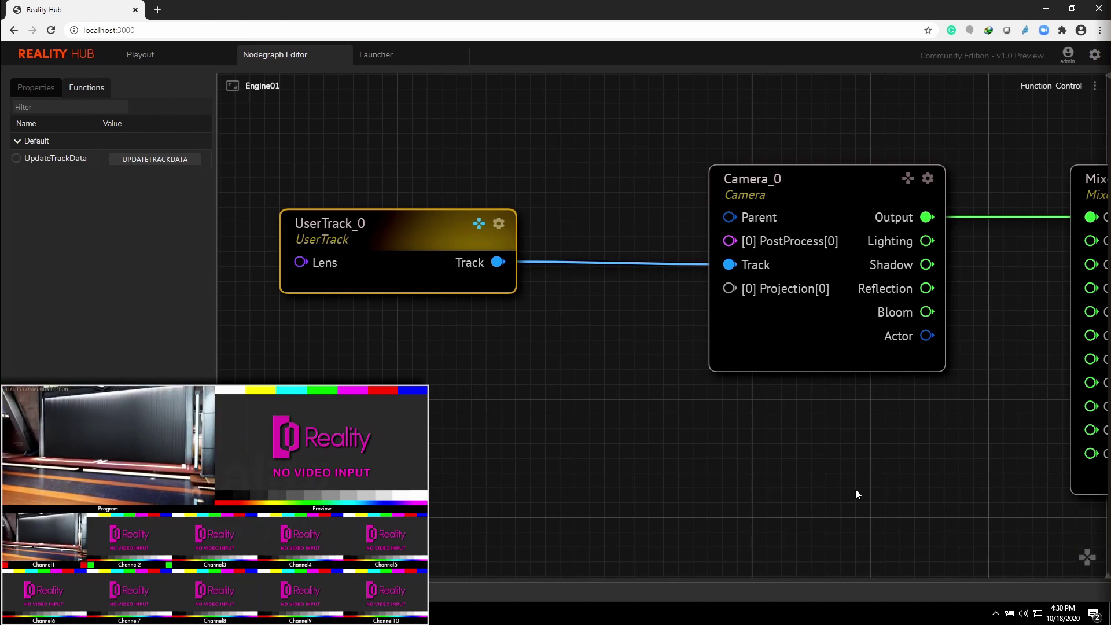
{"action": "scroll", "coordinate": [909, 428], "scroll_direction": "down", "scroll_amount": 2}
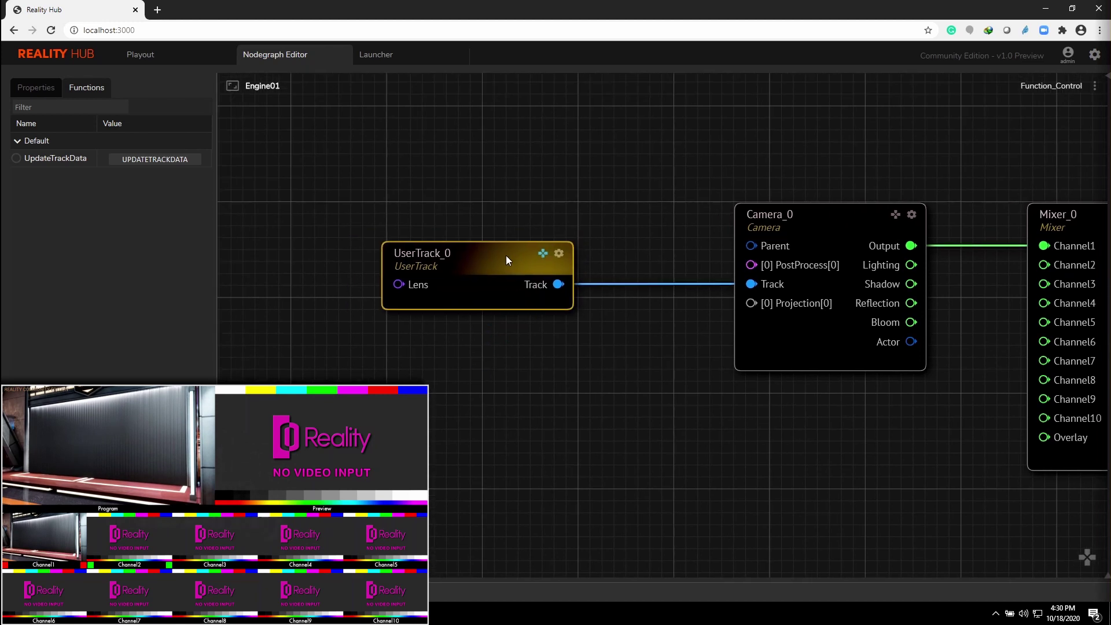
{"action": "left_click_drag", "start_coordinate": [506, 255], "coordinate": [493, 352]}
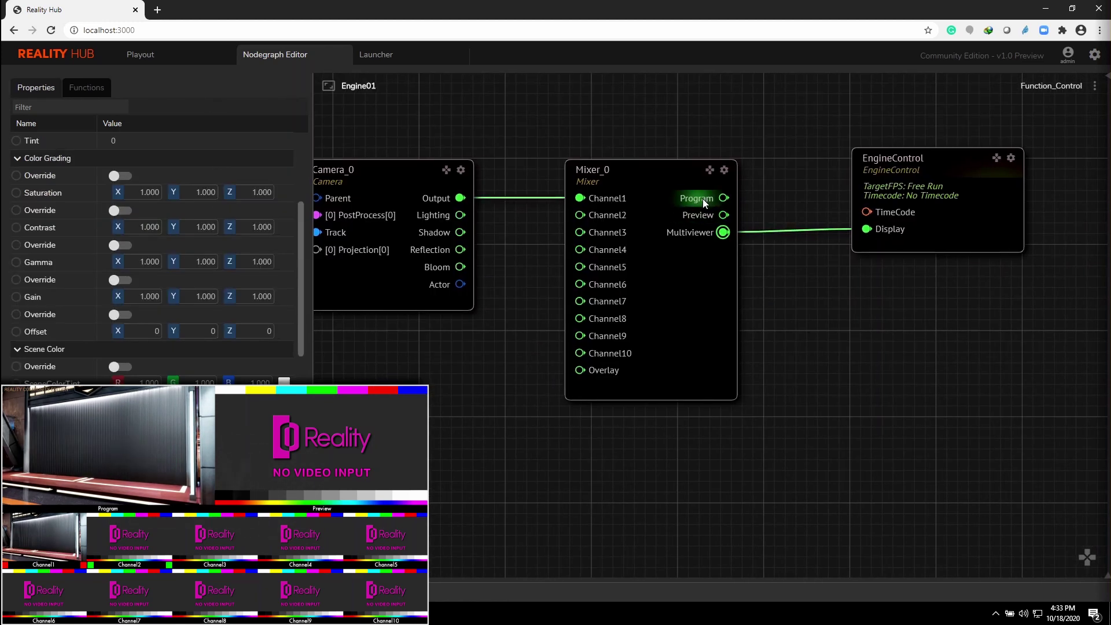
- Test Mixer Program on EngineControl's Display, then reconnect the Multiviewer output instead
{"action": "left_click_drag", "start_coordinate": [702, 199], "coordinate": [885, 230]}
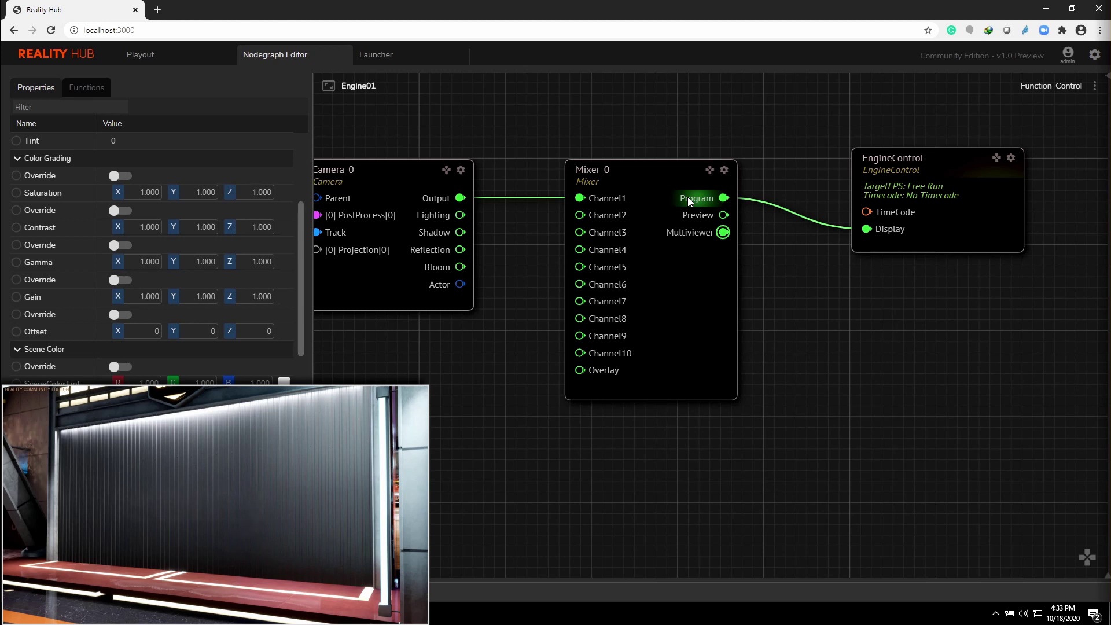
{"action": "left_click_drag", "start_coordinate": [687, 197], "coordinate": [880, 233]}
{"action": "left_click_drag", "start_coordinate": [708, 231], "coordinate": [890, 232]}
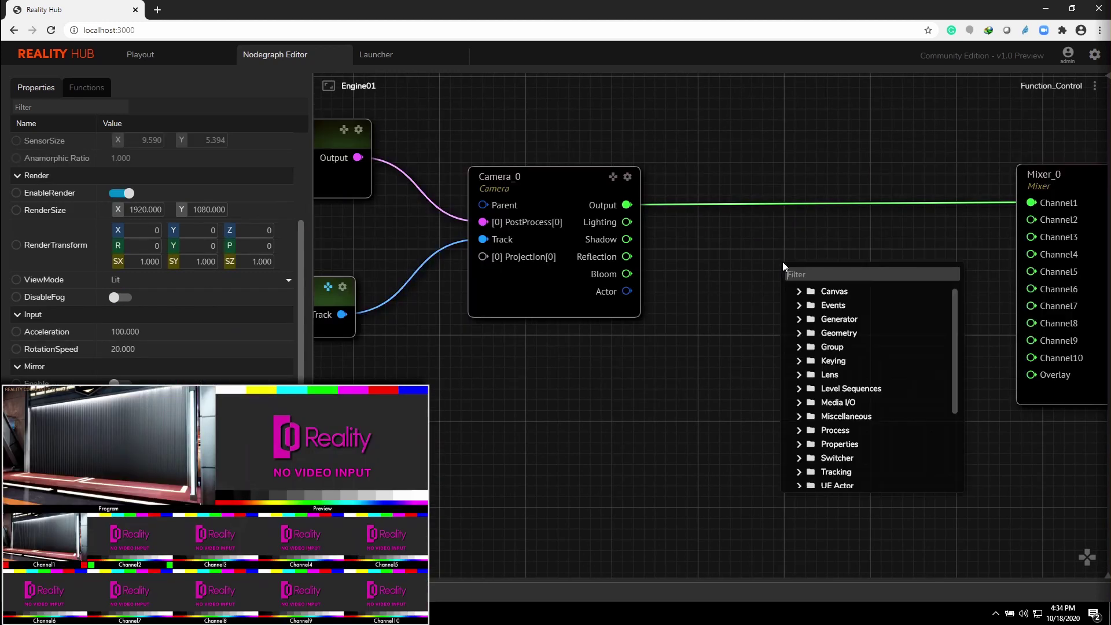
- Add a Color Correction_0 node between Camera_0 and Mixer_0, fed by Camera_0's output
{"action": "type", "text": "color"}
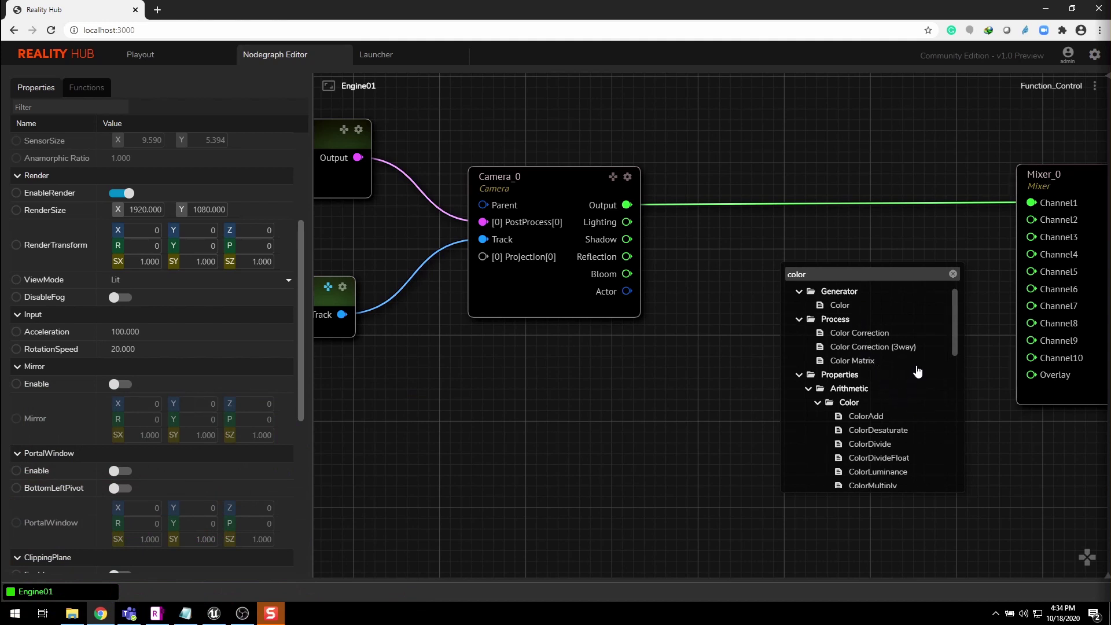
{"action": "type", "text": "correct"}
{"action": "left_click", "coordinate": [877, 334]}
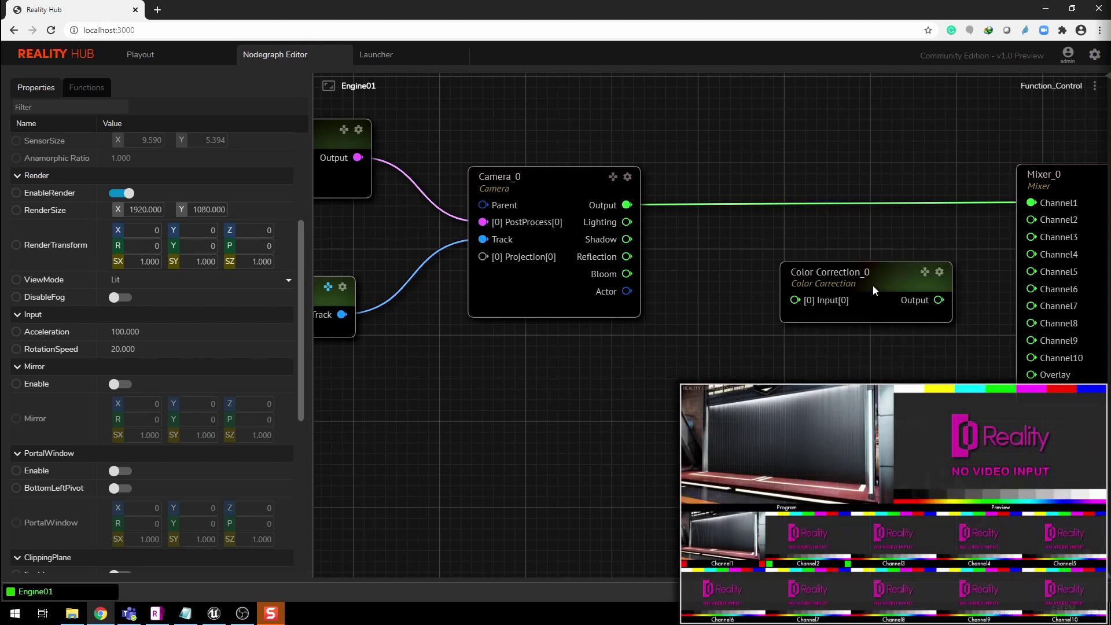
{"action": "left_click_drag", "start_coordinate": [873, 286], "coordinate": [835, 269]}
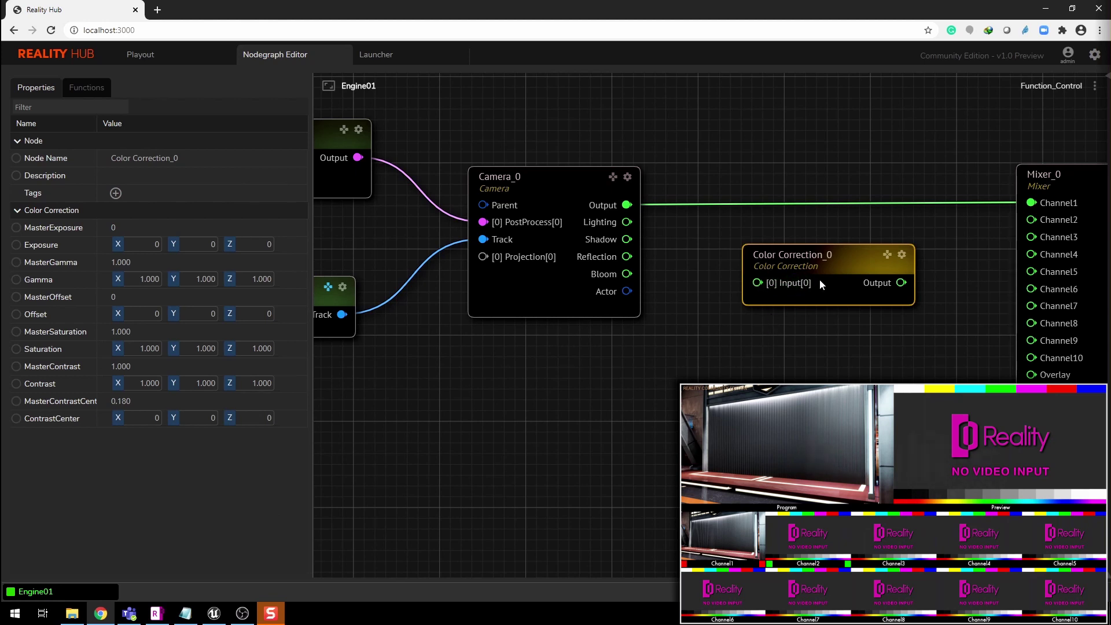
{"action": "left_click_drag", "start_coordinate": [603, 206], "coordinate": [762, 283]}
- Wire Color Correction_0 into Mixer Channel2 and set MasterExposure -0.150, MasterContrast 0.850
{"action": "left_click_drag", "start_coordinate": [870, 317], "coordinate": [928, 223]}
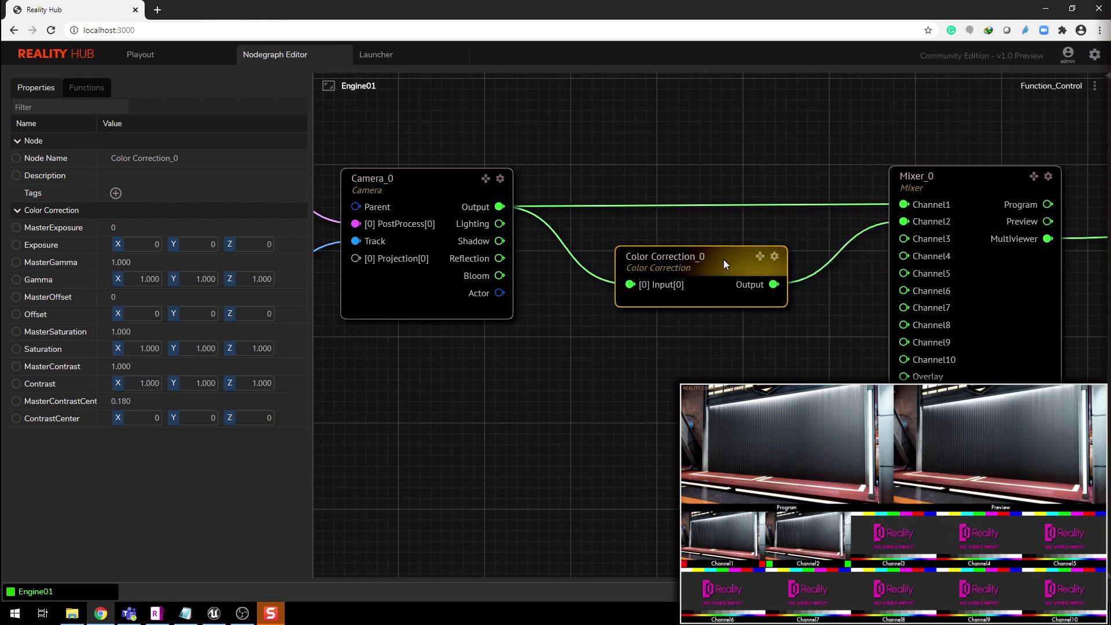
{"action": "left_click_drag", "start_coordinate": [690, 318], "coordinate": [765, 320]}
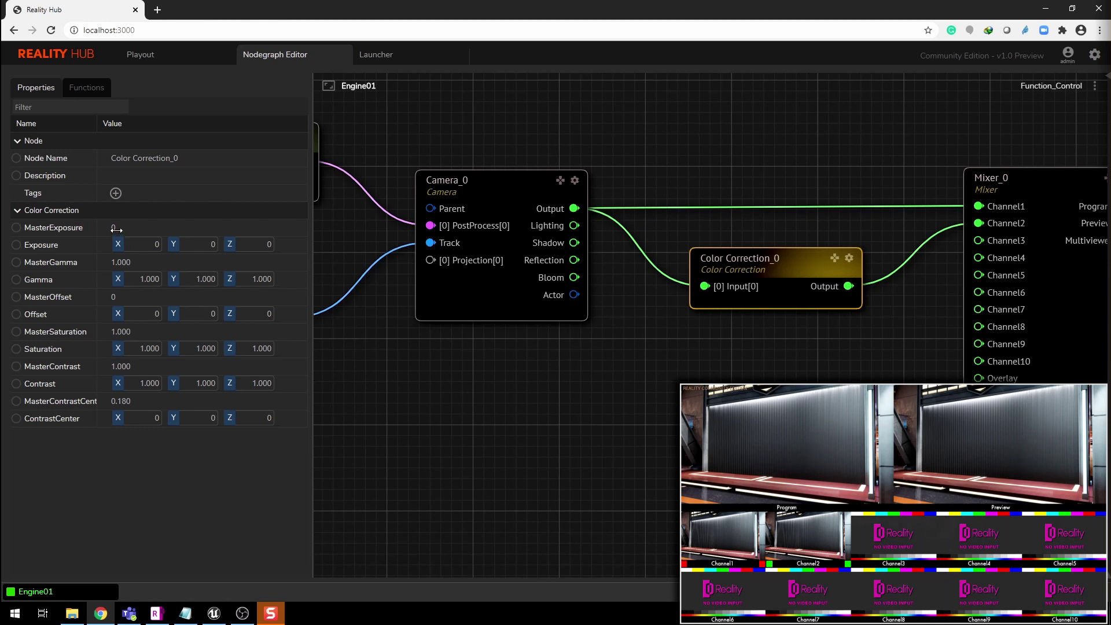
{"action": "mouse_move", "coordinate": [145, 227]}
{"action": "left_mouse_down"}
{"action": "mouse_move", "coordinate": [191, 227]}
{"action": "mouse_move", "coordinate": [144, 228]}
{"action": "left_mouse_up"}
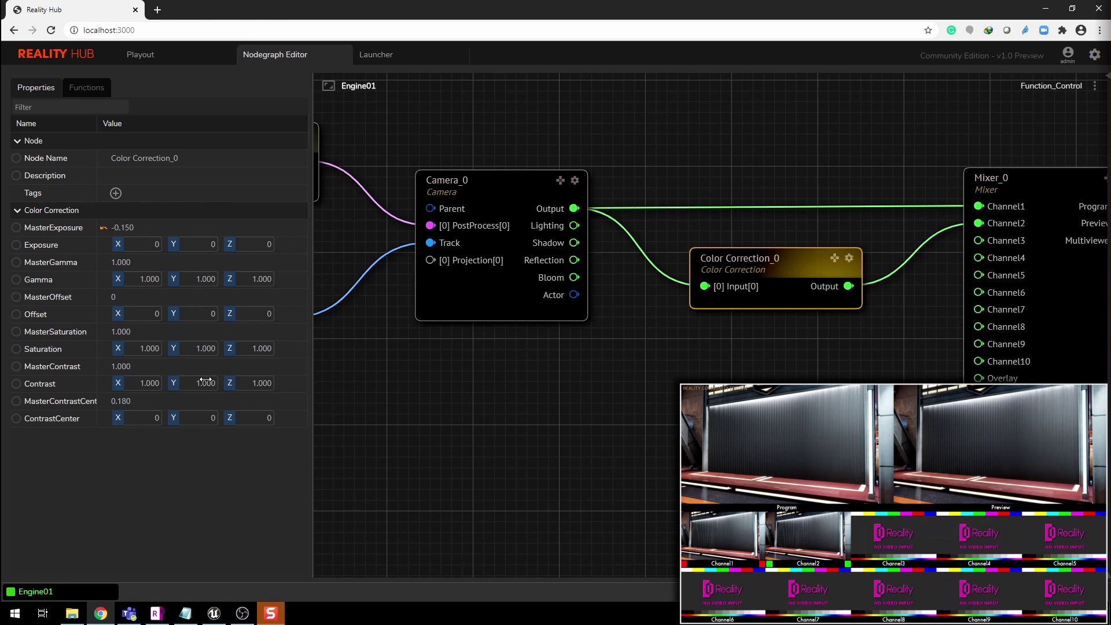
{"action": "left_click_drag", "start_coordinate": [145, 367], "coordinate": [77, 312]}
- Raise Gamma Z to 2.040 to tint the image blue, then select MediaInput_0
{"action": "mouse_move", "coordinate": [255, 279]}
{"action": "left_mouse_down"}
{"action": "mouse_move", "coordinate": [277, 279]}
{"action": "mouse_move", "coordinate": [266, 279]}
{"action": "left_mouse_up"}
{"action": "scroll", "coordinate": [608, 415], "scroll_direction": "right", "scroll_amount": 5}
{"action": "scroll", "coordinate": [550, 347], "scroll_direction": "left", "scroll_amount": 10}
{"action": "left_click", "coordinate": [492, 331]}
{"action": "scroll", "coordinate": [492, 331], "scroll_direction": "right", "scroll_amount": 3}
- Zoom out over the full Engine01 graph and bring up the Function_Control options menu
{"action": "scroll", "coordinate": [650, 446], "scroll_direction": "down", "scroll_amount": 3}
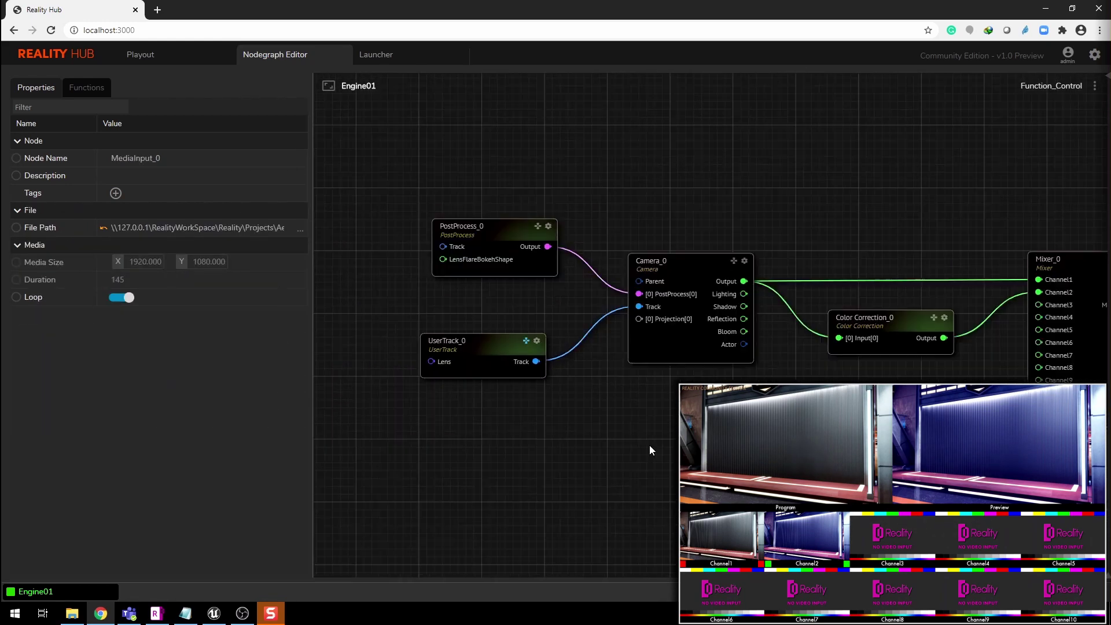
{"action": "scroll", "coordinate": [631, 434], "scroll_direction": "right", "scroll_amount": 8}
{"action": "scroll", "coordinate": [612, 426], "scroll_direction": "left", "scroll_amount": 2}
{"action": "left_click", "coordinate": [1095, 88]}
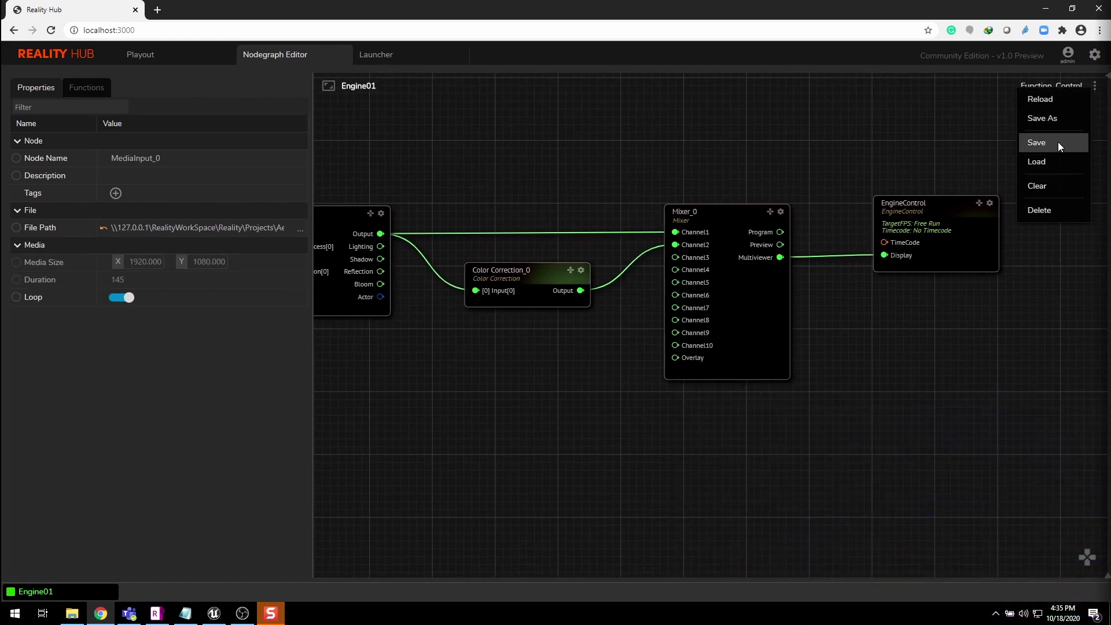